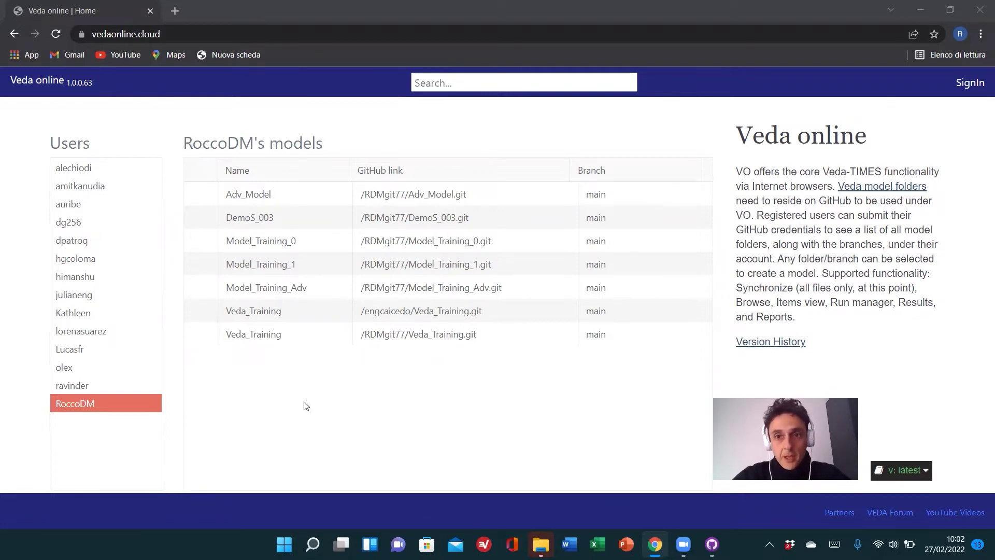
Step: Sign in to Veda Online and get back to the home page that lists the user's models
left_click(969, 83)
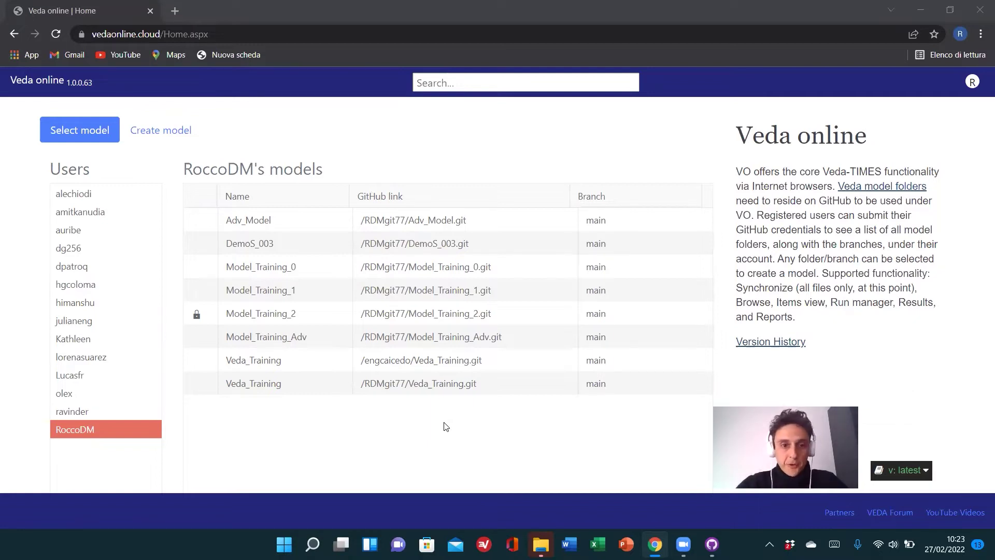
Step: Open Demo_S012_Vonline from another user's models and bring up its GitHub repository in a new tab
left_click(105, 212)
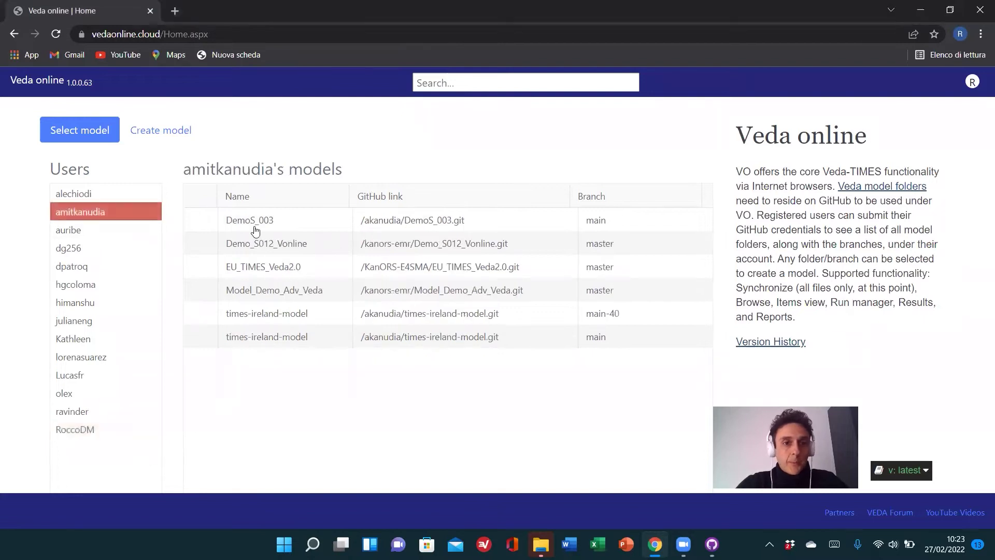
double_click(384, 243)
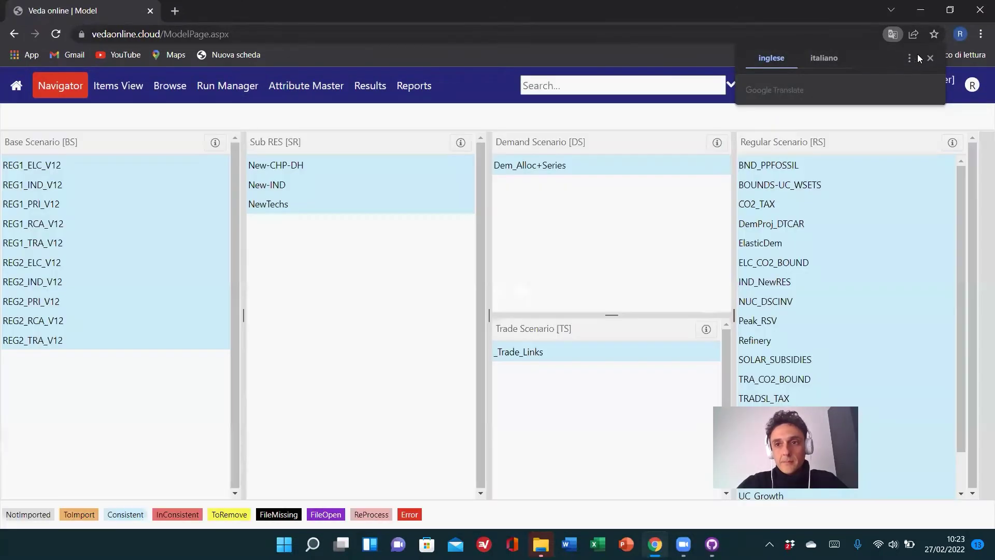
left_click(930, 58)
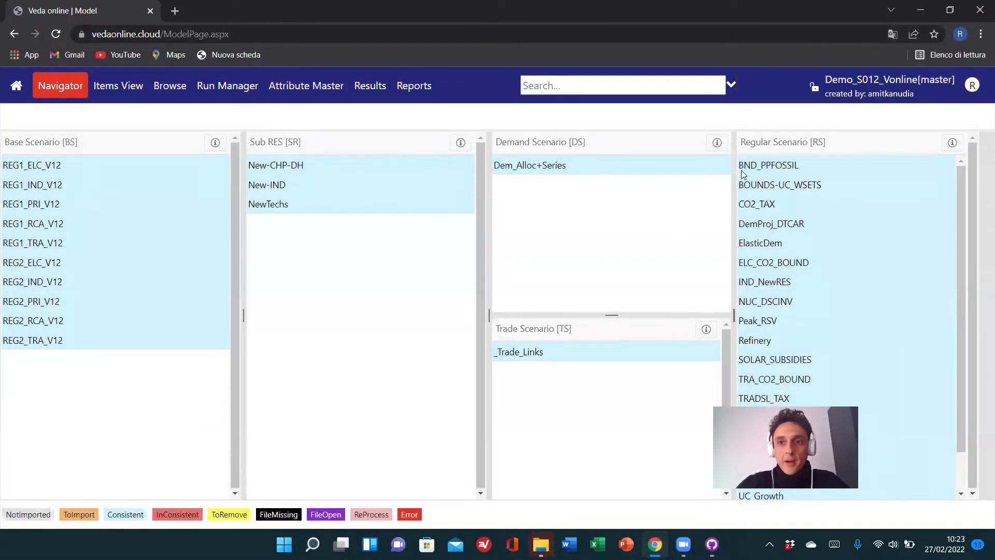
left_click(885, 82)
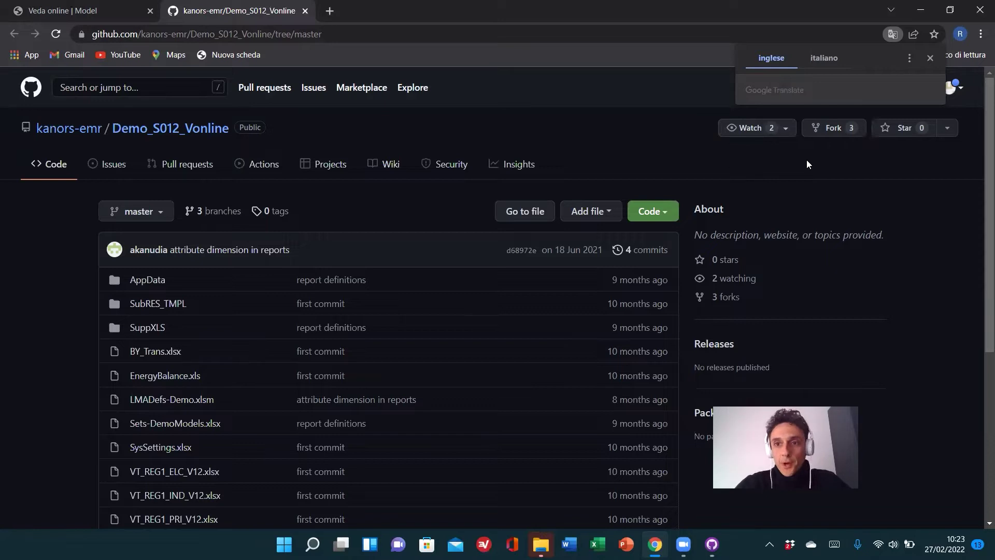
Step: Fork the Demo_S012_Vonline repository and copy the fork's HTTPS clone URL
left_click(840, 133)
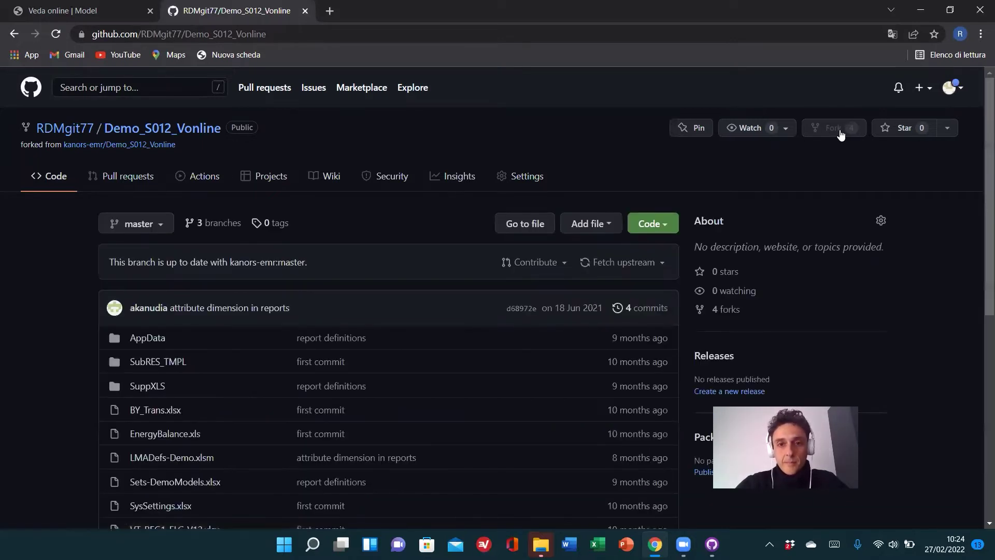
left_click(665, 228)
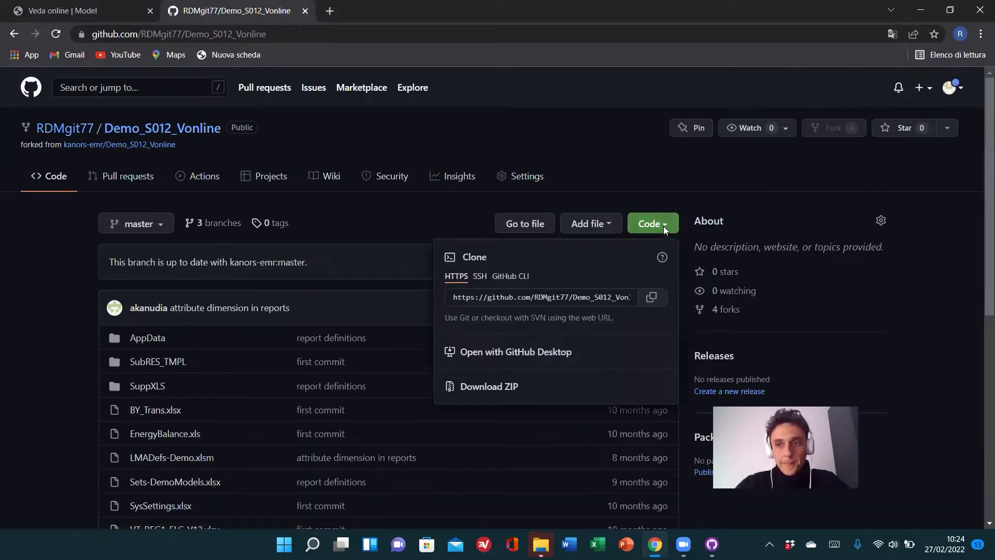
left_click(651, 299)
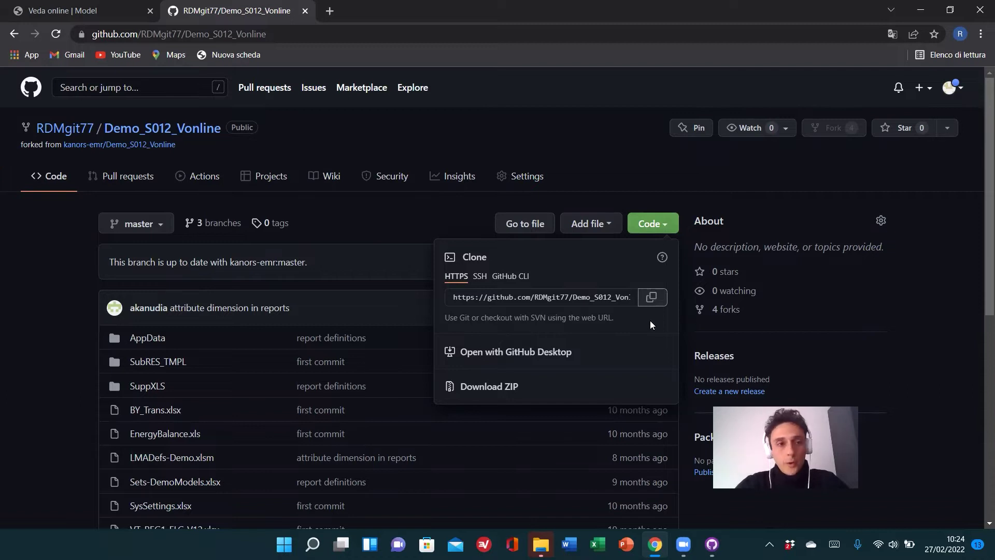
Step: Clone the fork by URL into C:\Veda\veda_models\Demo_S012_Vonline, set to contribute to the parent project
key("alt+Tab")
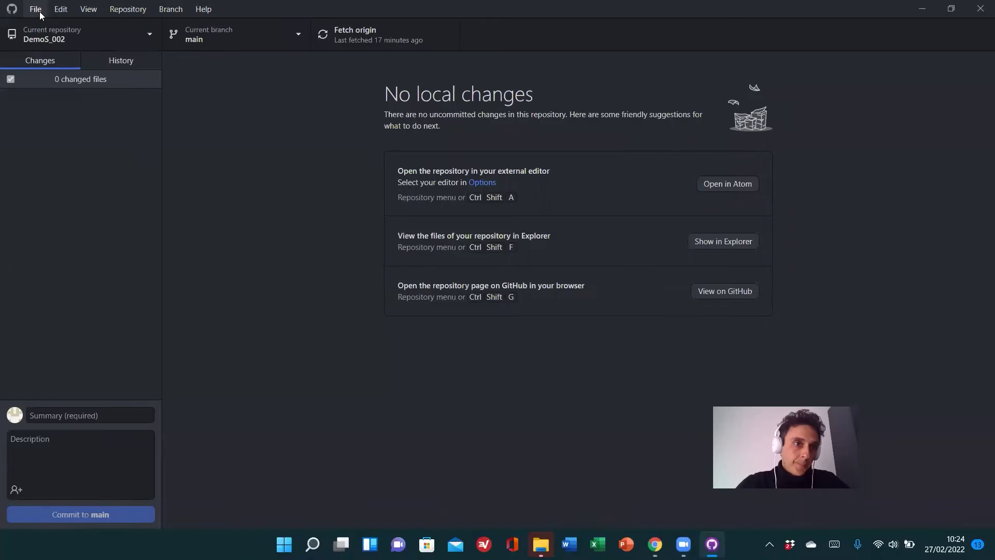
left_click(36, 9)
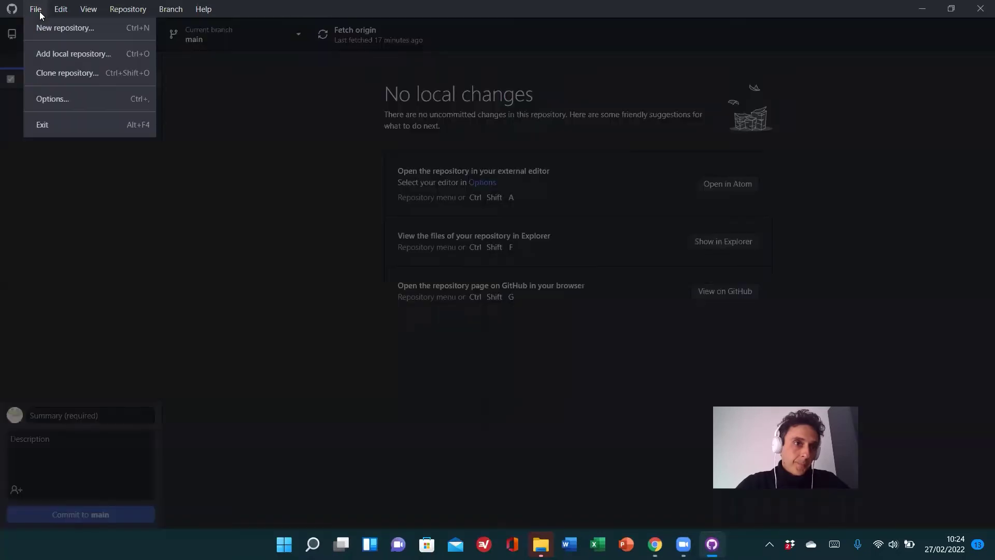
left_click(67, 72)
left_click(583, 146)
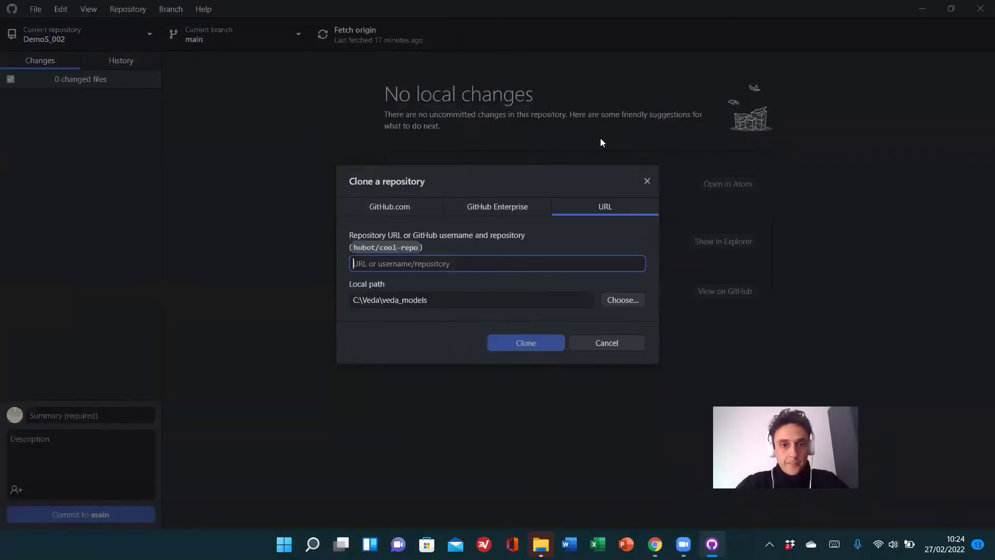
key("ctrl+v")
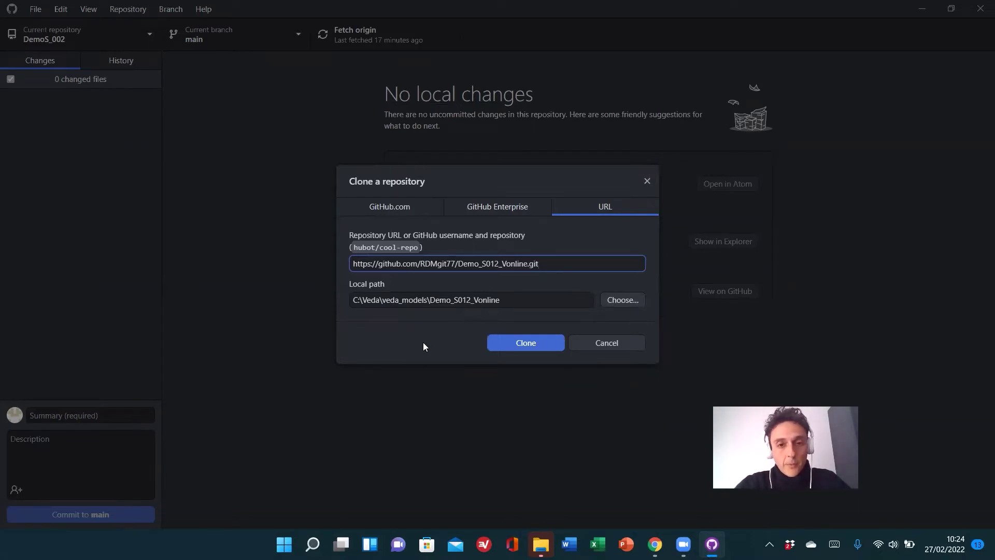
left_click(535, 344)
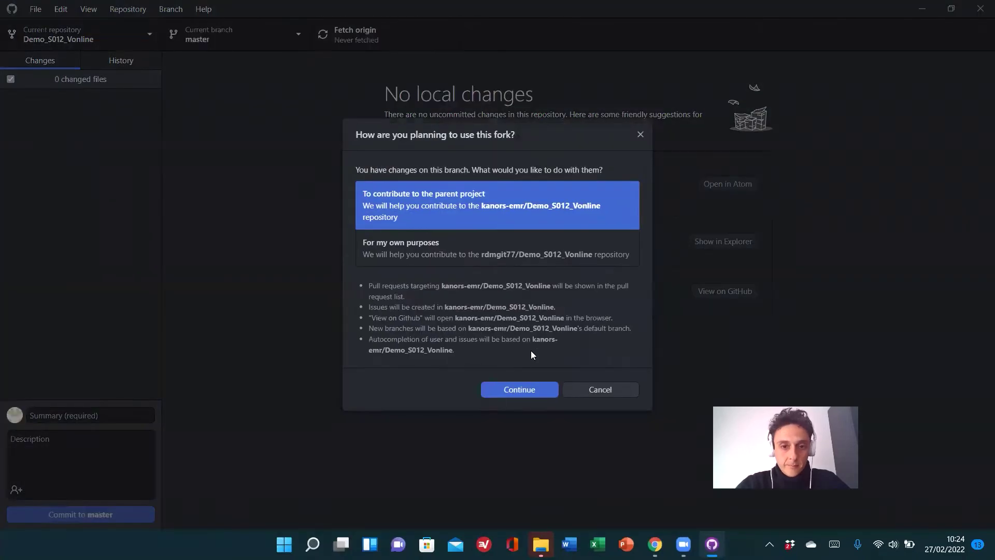
left_click(508, 388)
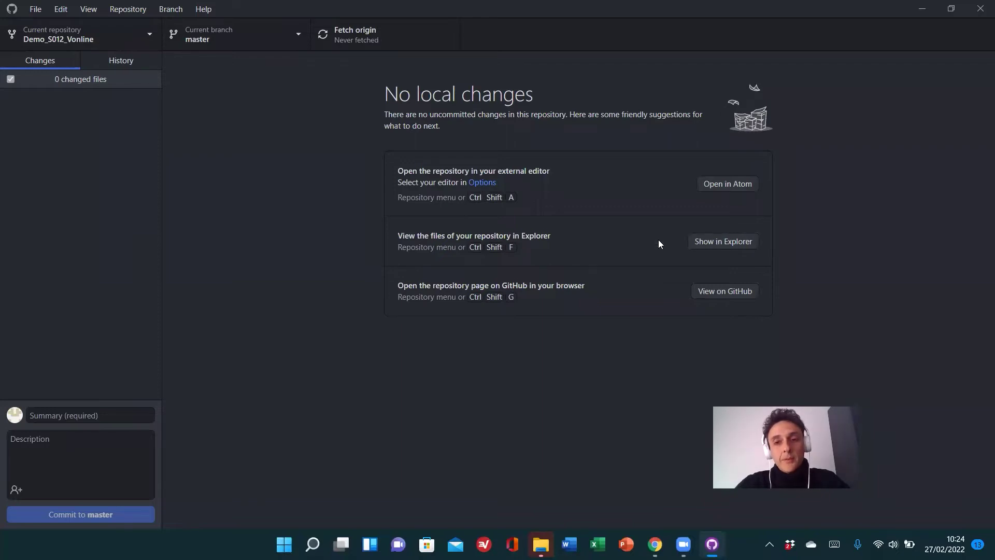
left_click(729, 240)
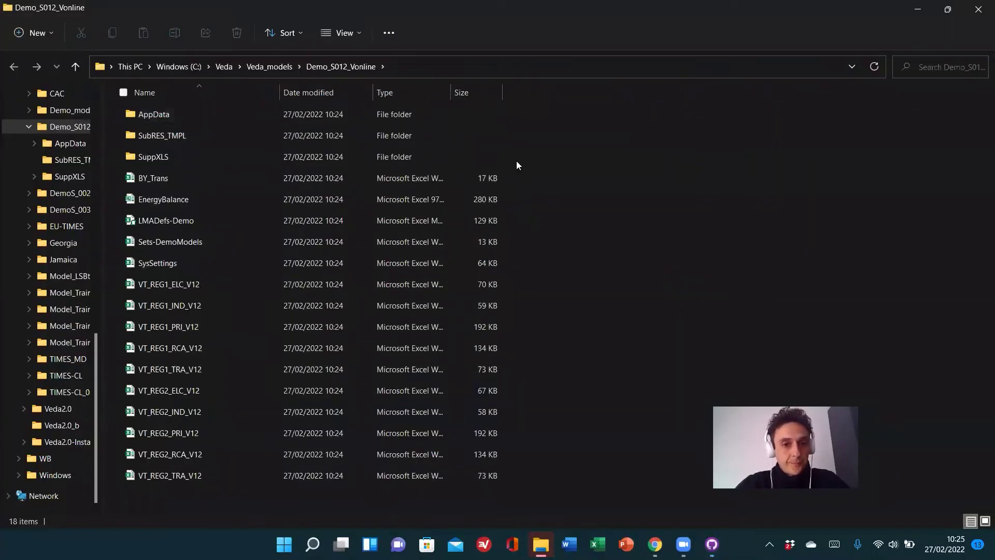
left_click(978, 9)
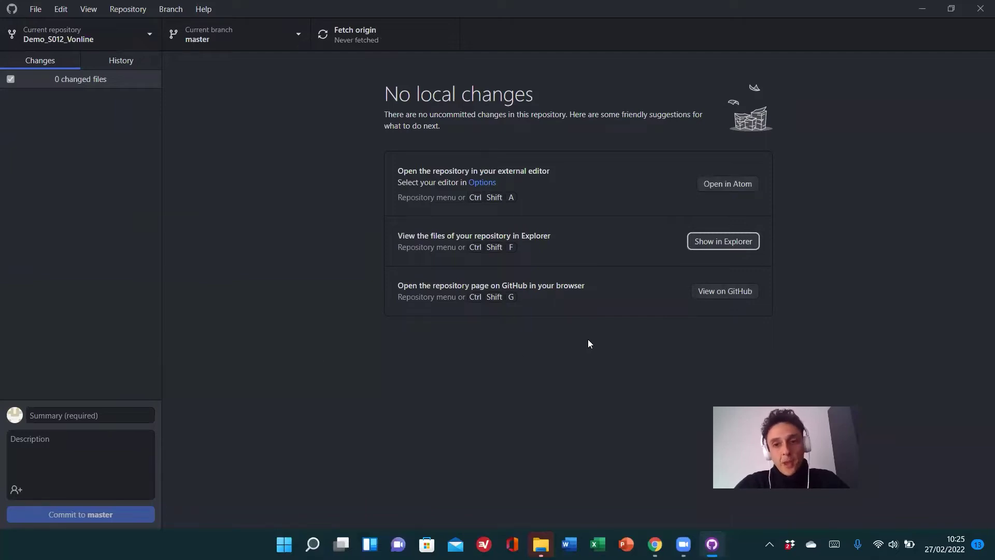
Step: Go to your own Demo_S012_Vonline fork on GitHub and copy its HTTPS clone URL
left_click(717, 293)
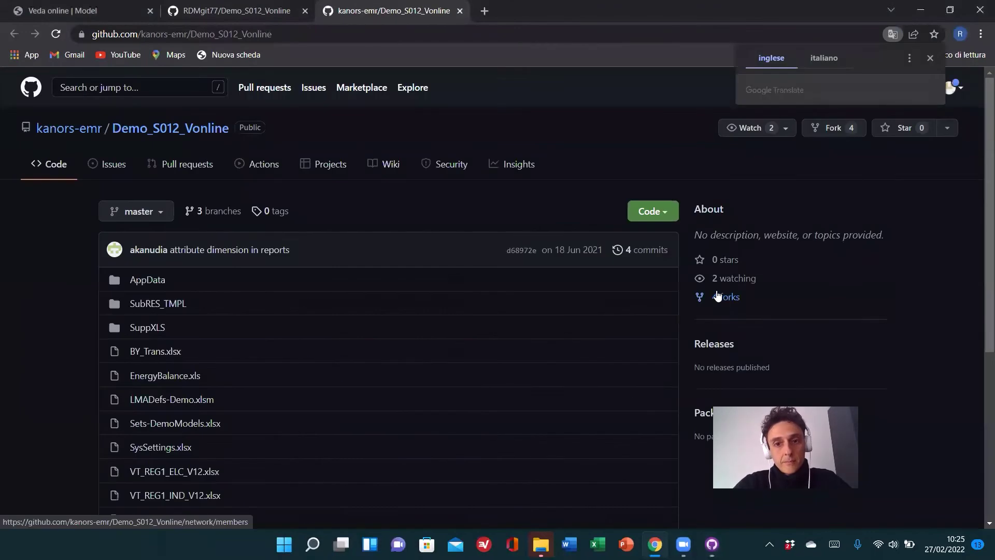
left_click(836, 128)
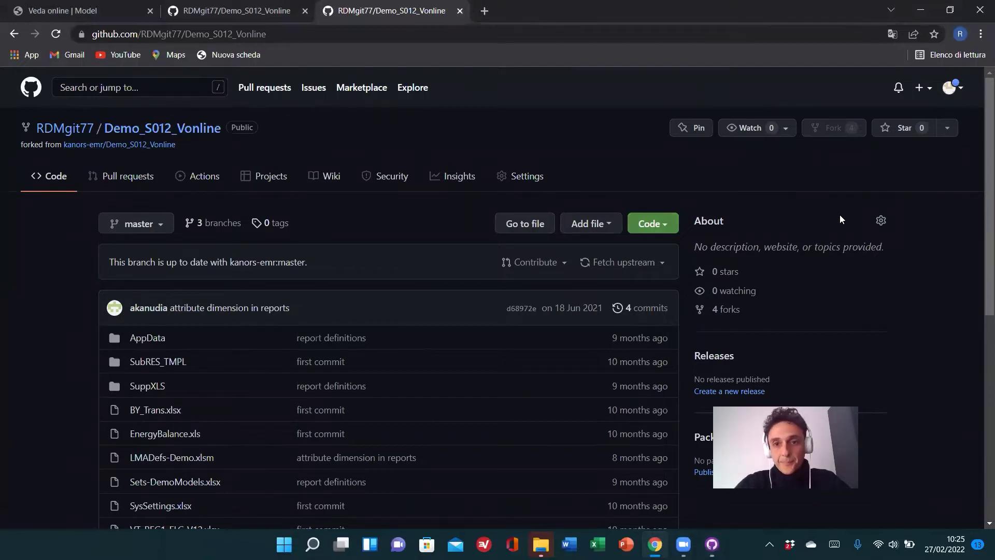
left_click(667, 225)
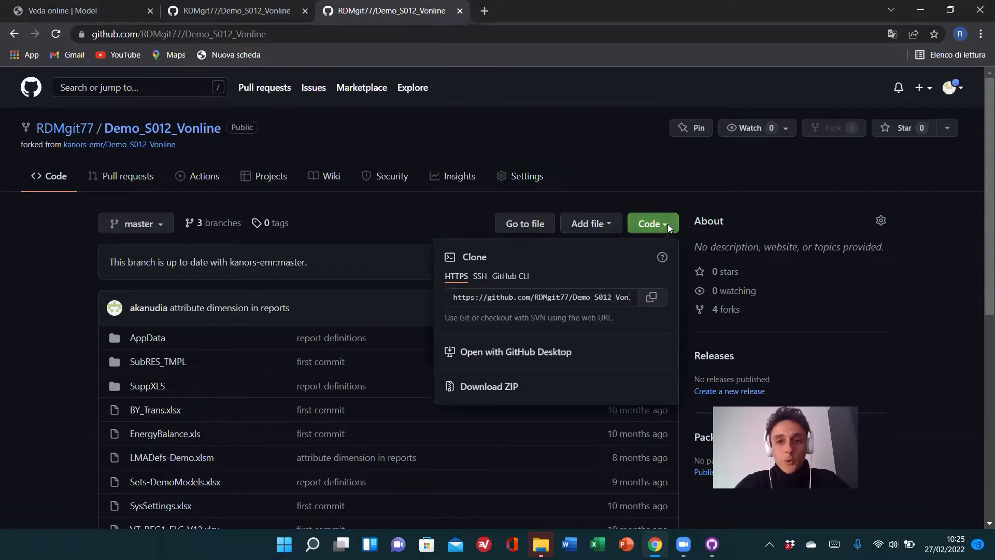
left_click(652, 298)
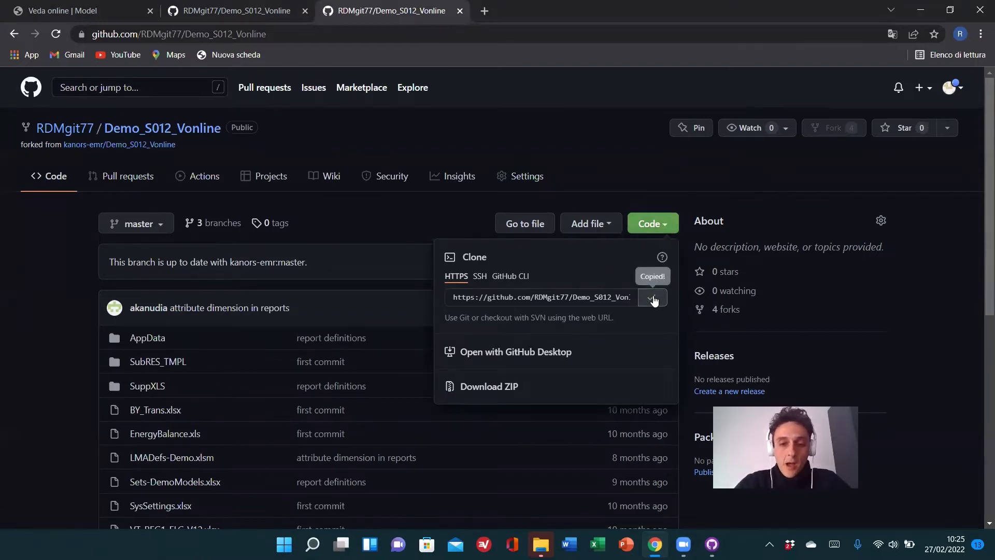
Step: Return from GitHub to the Veda Online home page
mouse_move(654, 541)
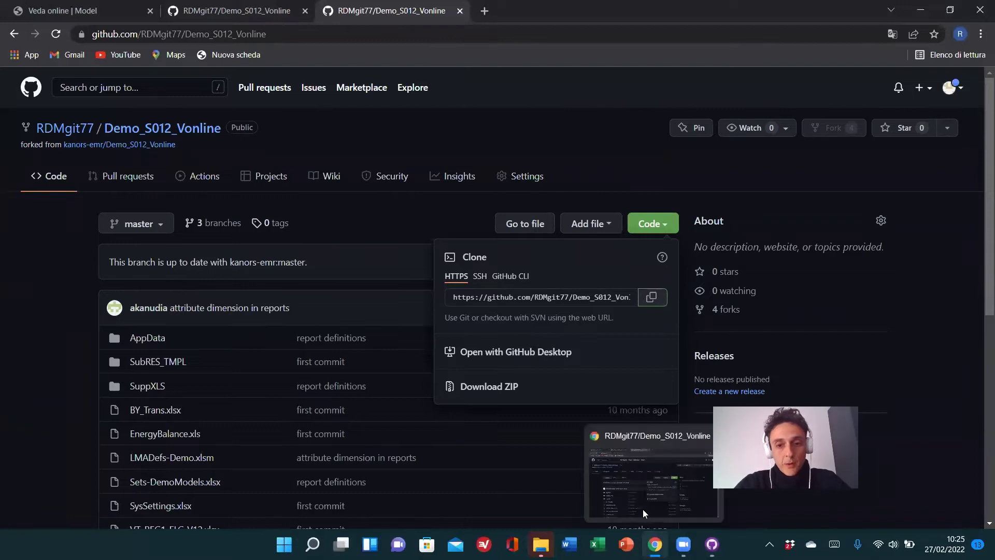
left_click(93, 8)
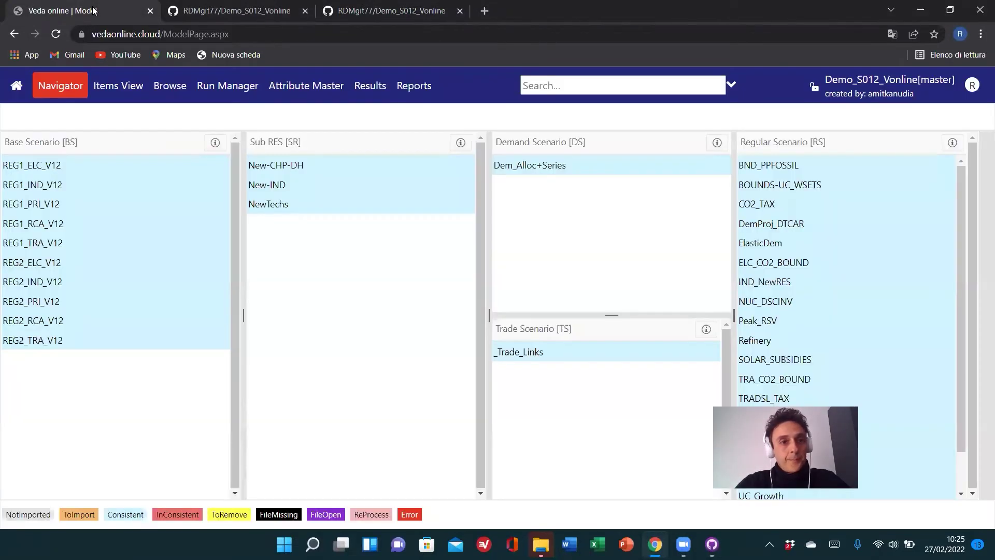
left_click(16, 86)
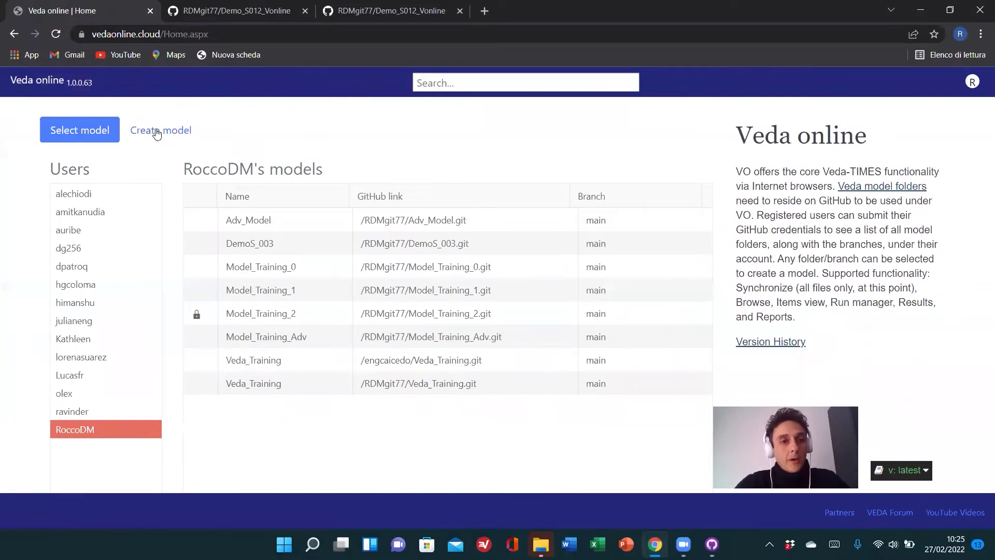
Step: Create a public model from the pasted fork URL on the etsapdemo branch
left_click(158, 134)
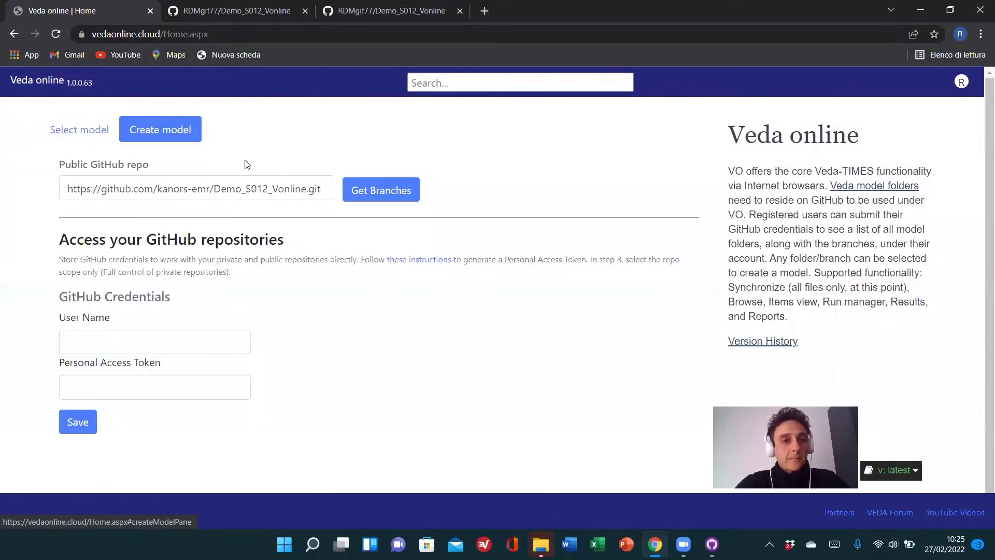
left_click_drag(319, 188, 58, 193)
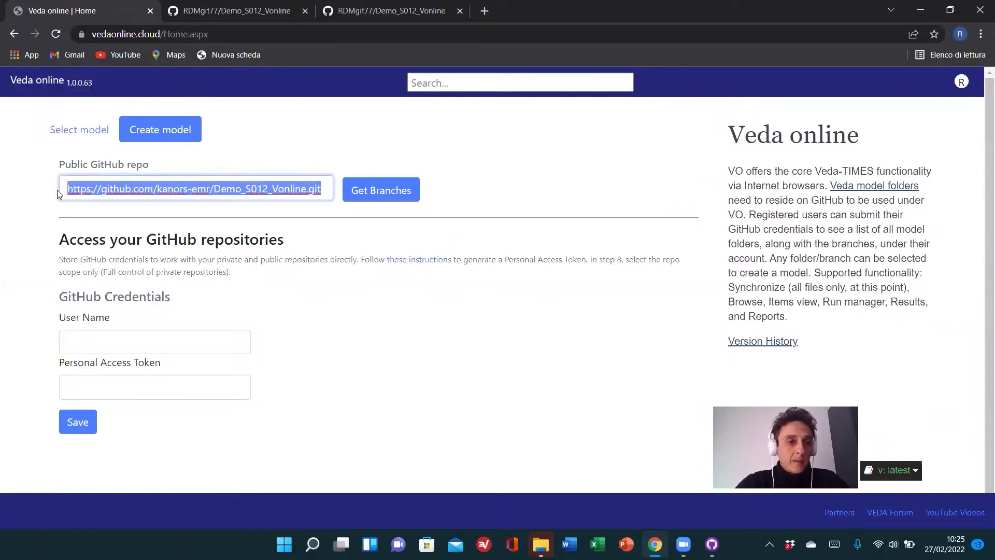
key("ctrl+v")
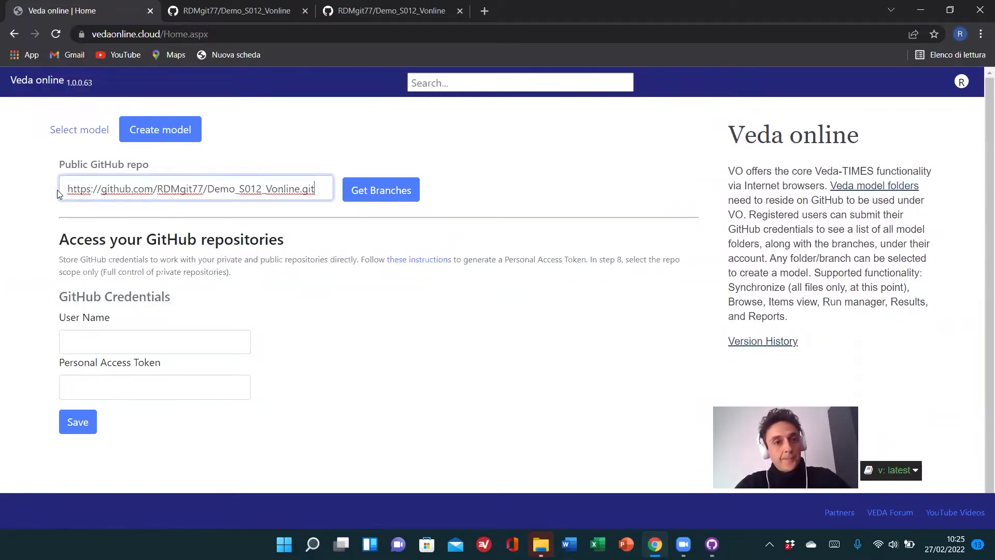
left_click(366, 191)
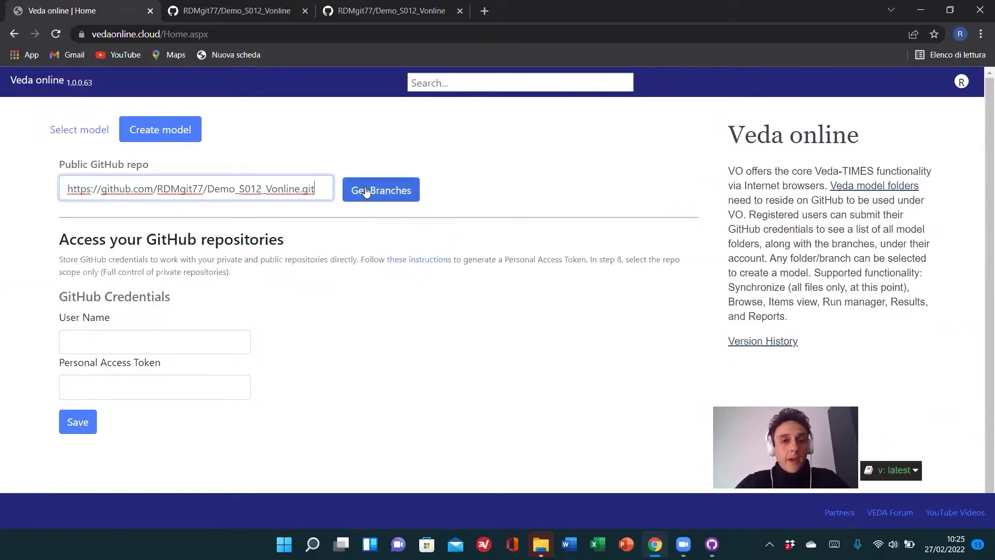
left_click(366, 191)
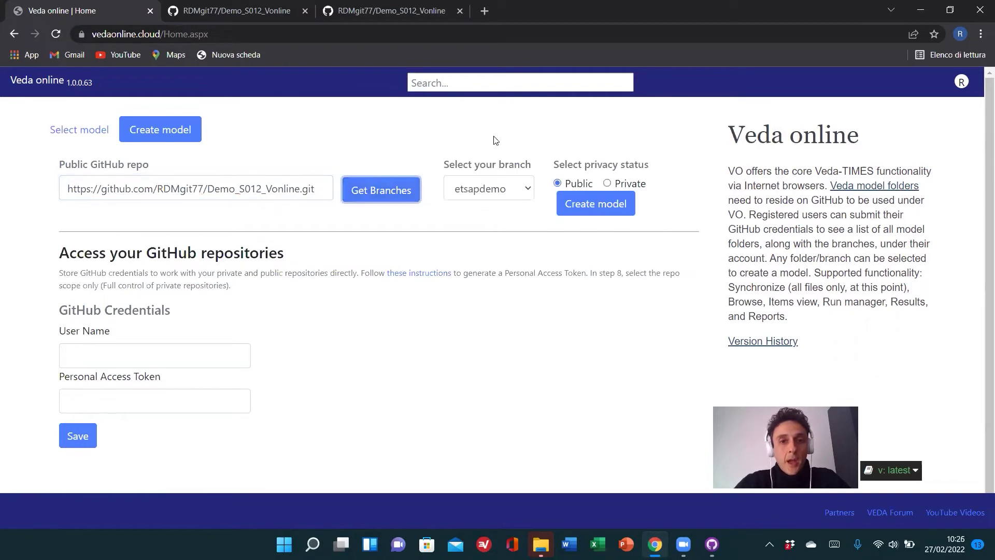
left_click(528, 193)
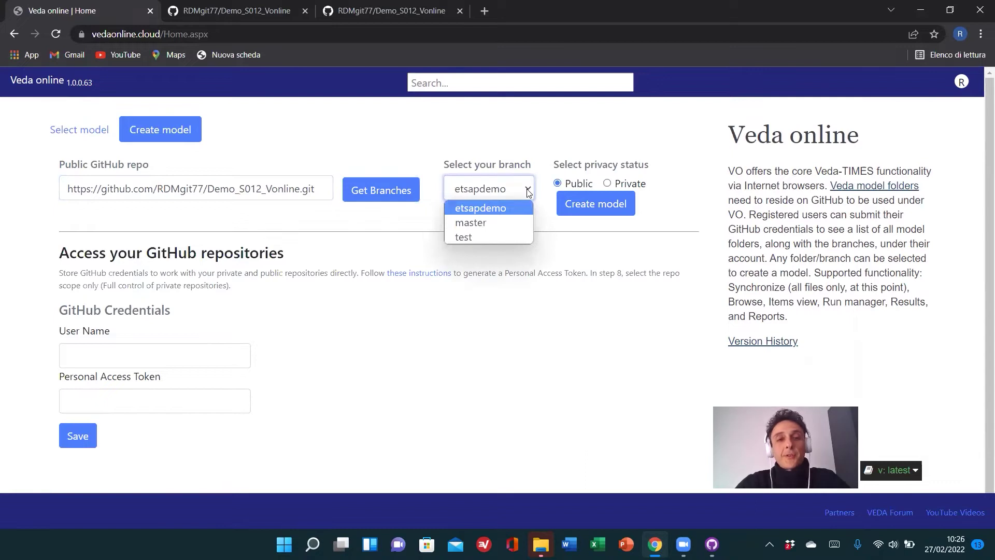
left_click(497, 209)
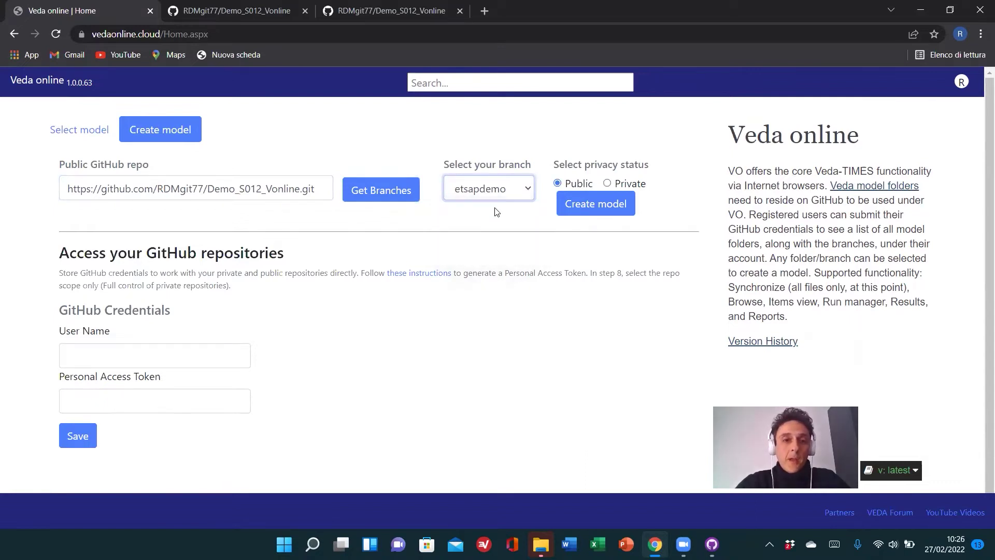
left_click(607, 211)
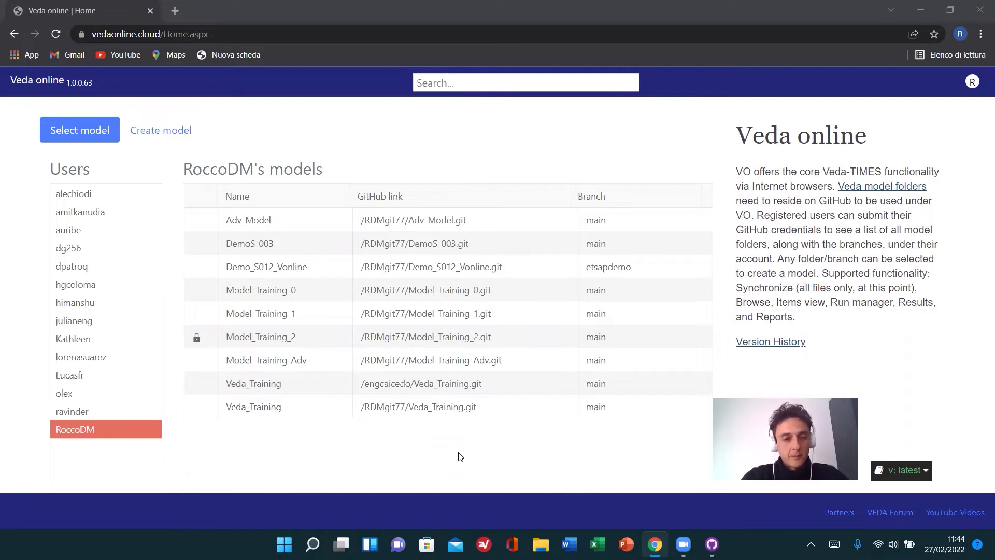
Step: Open Demo_S012_Vonline and synchronize all its templates until tag processing completes
left_click(285, 269)
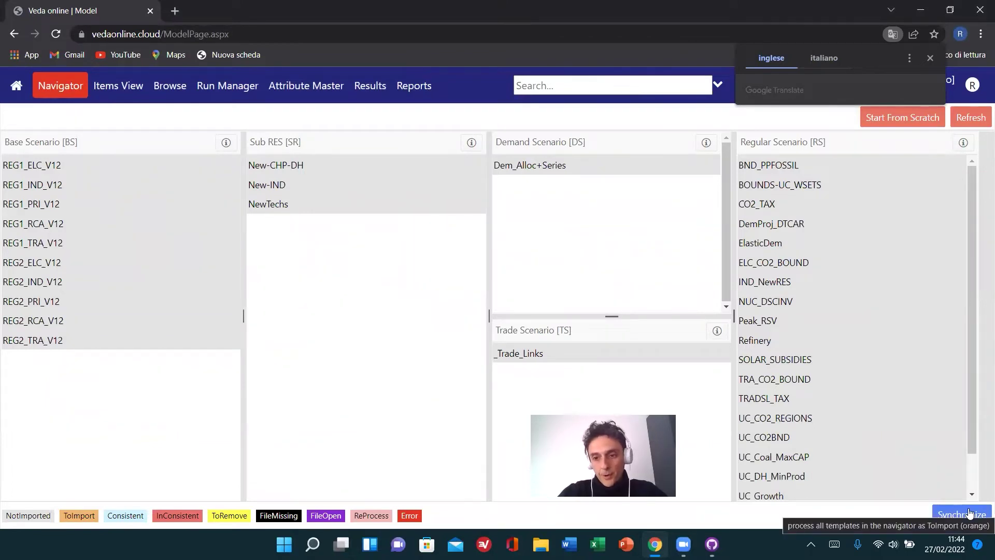
left_click(969, 513)
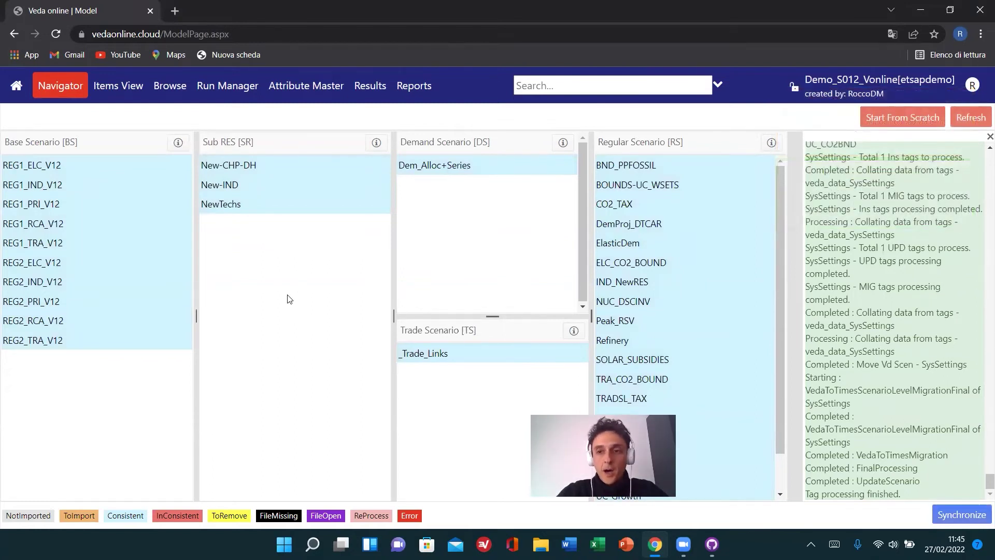
Step: Filter Browse to the NCAP_COST attribute and wind process ELCRNWIN01, found by searching 'win'
left_click(174, 87)
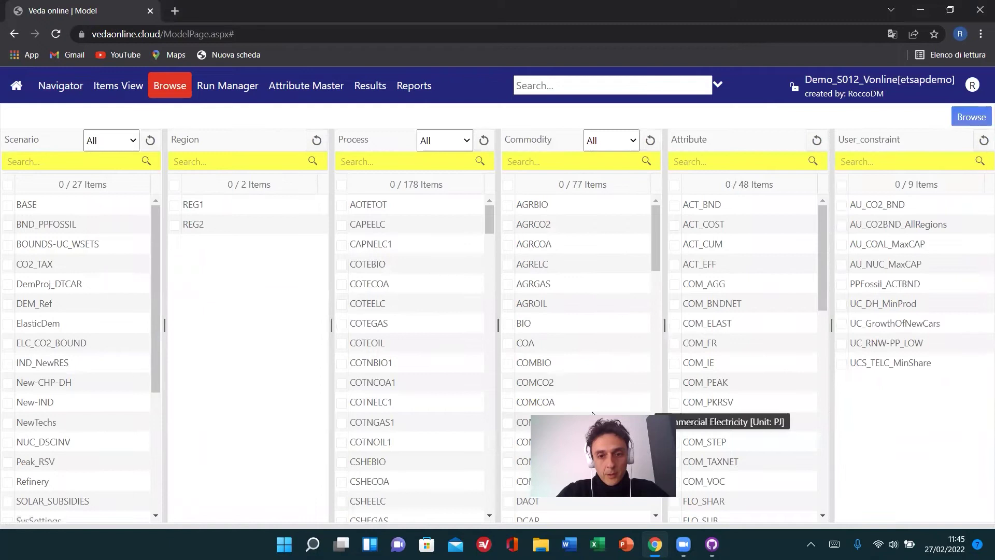
left_click_drag(600, 416, 260, 373)
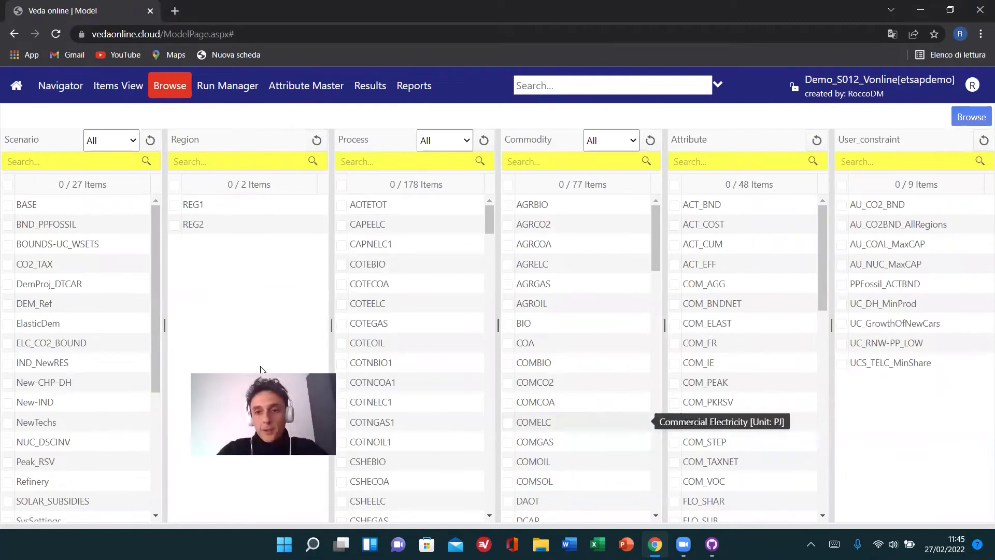
left_click_drag(824, 294, 825, 399)
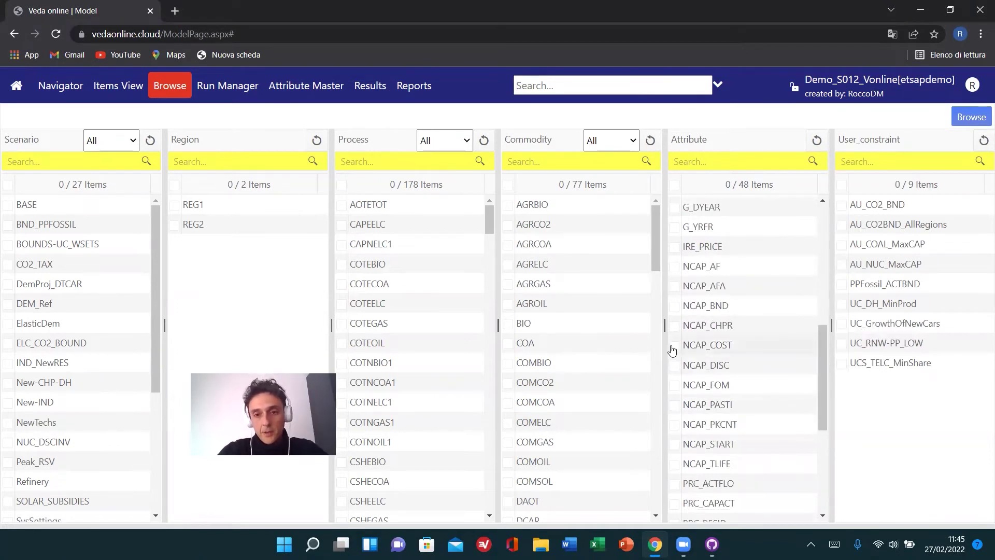
mouse_move(735, 347)
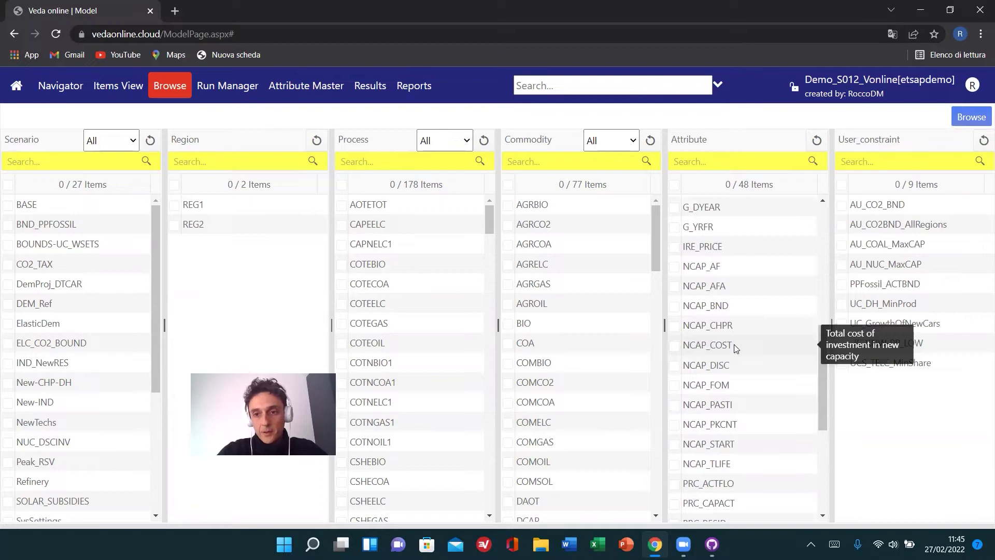
left_click(674, 346)
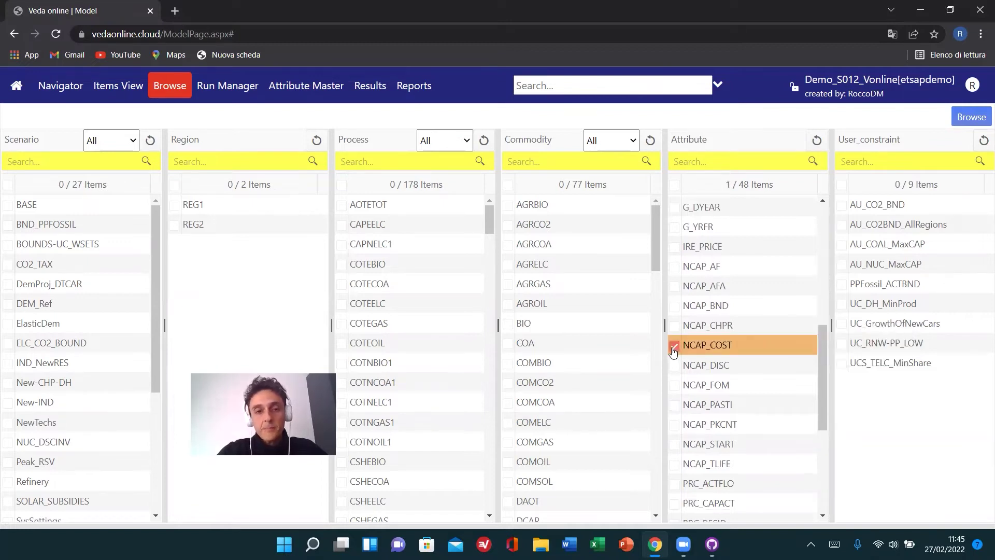
left_click(375, 161)
type("win")
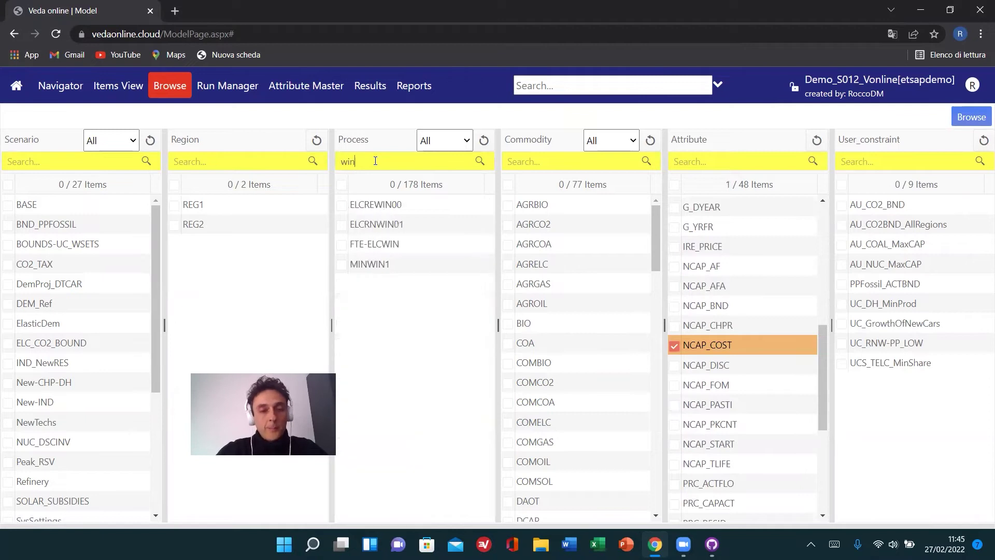
left_click(340, 229)
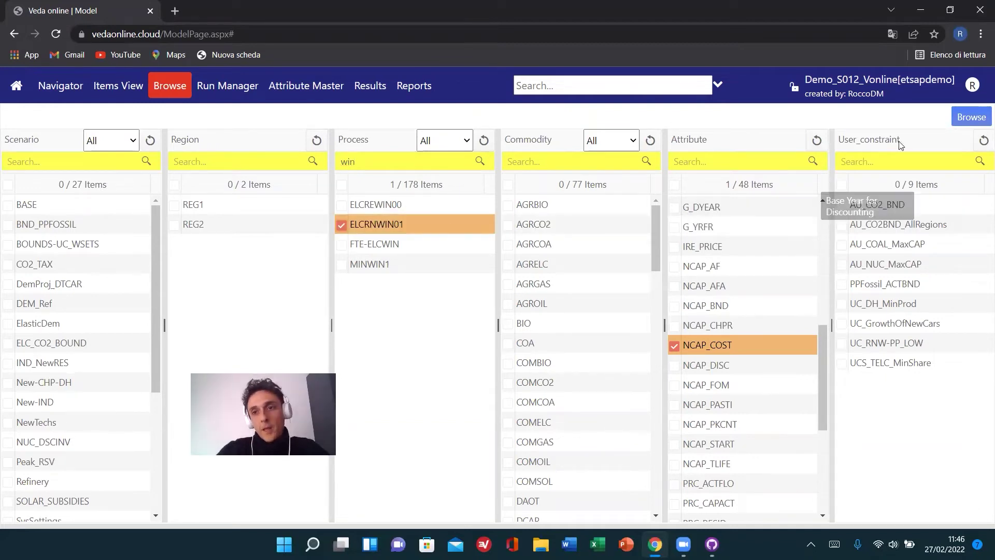
Step: Load the table showing ELCRNWIN01 NCAP_COST of 1500 for REG1 and REG2 in 2005
left_click(965, 120)
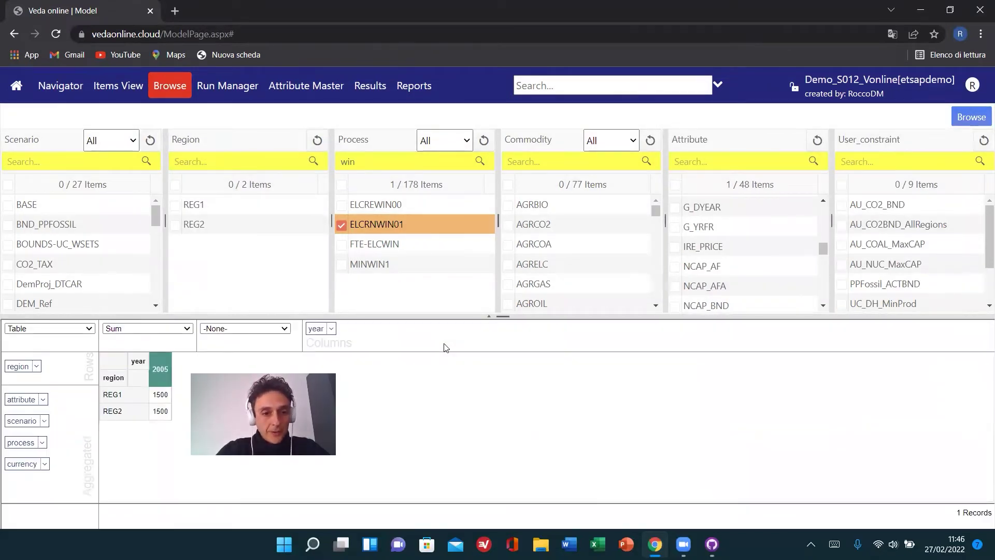
mouse_move(164, 395)
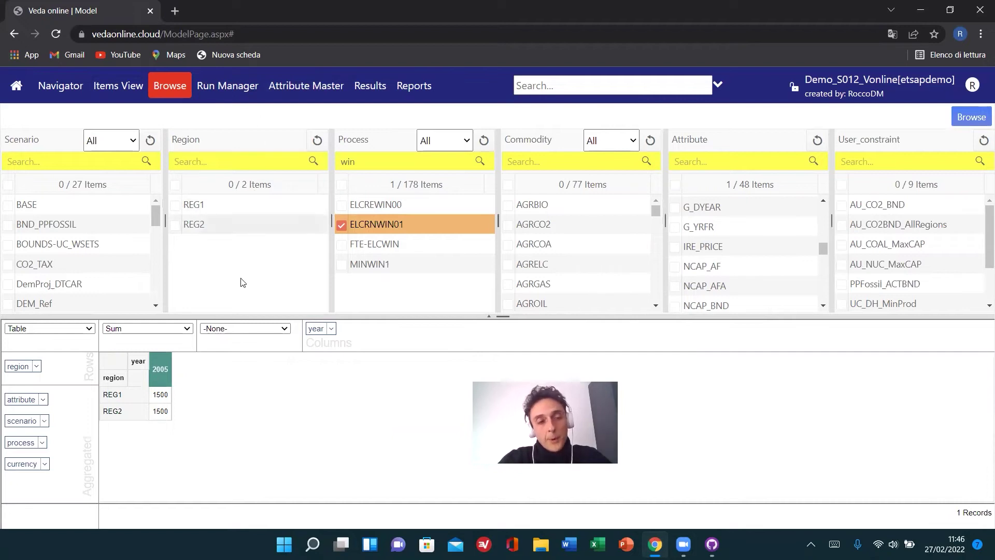
mouse_move(315, 422)
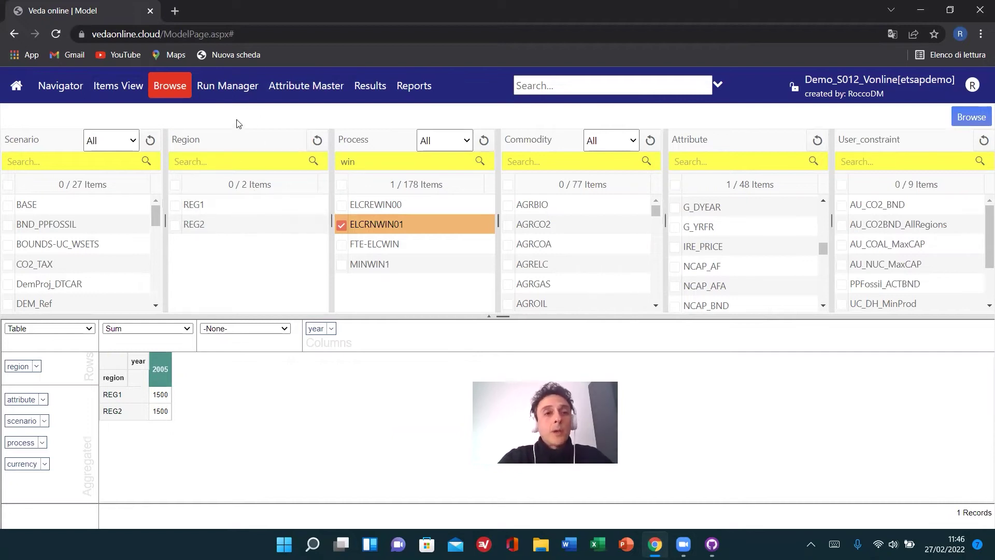
Step: Solve the saved DemoS_012 case from Run Manager and dismiss the cases-running notice
left_click(235, 88)
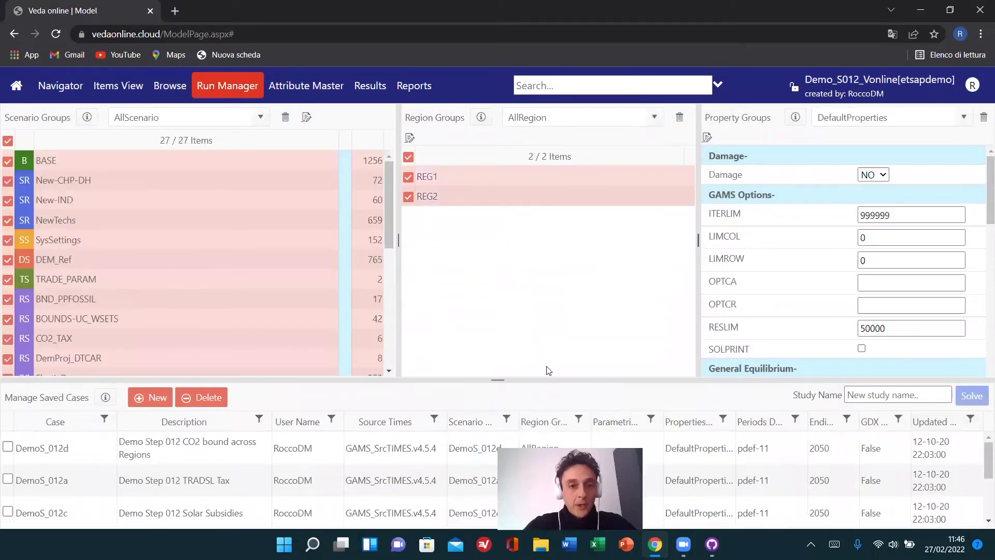
left_click_drag(498, 381, 494, 304)
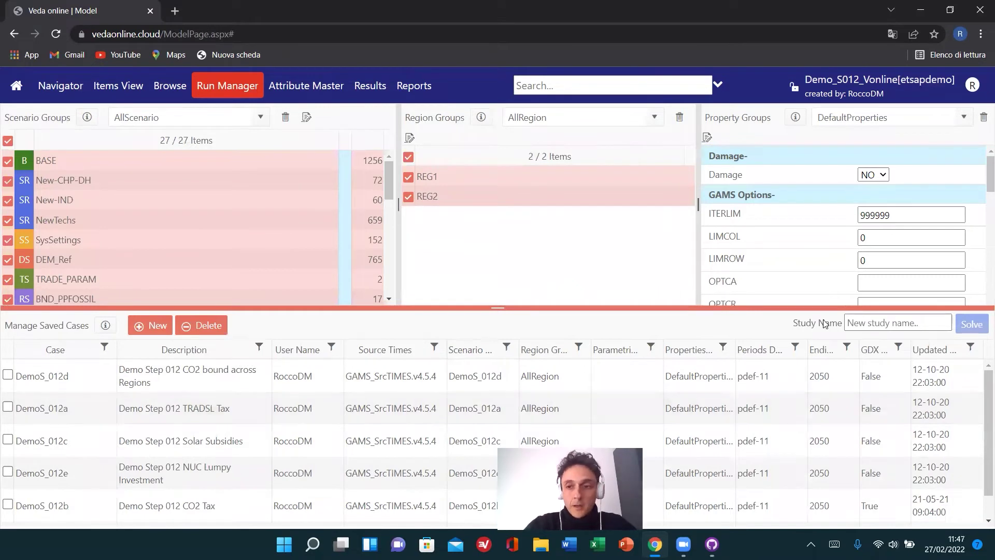
scroll(981, 469, "down", 1)
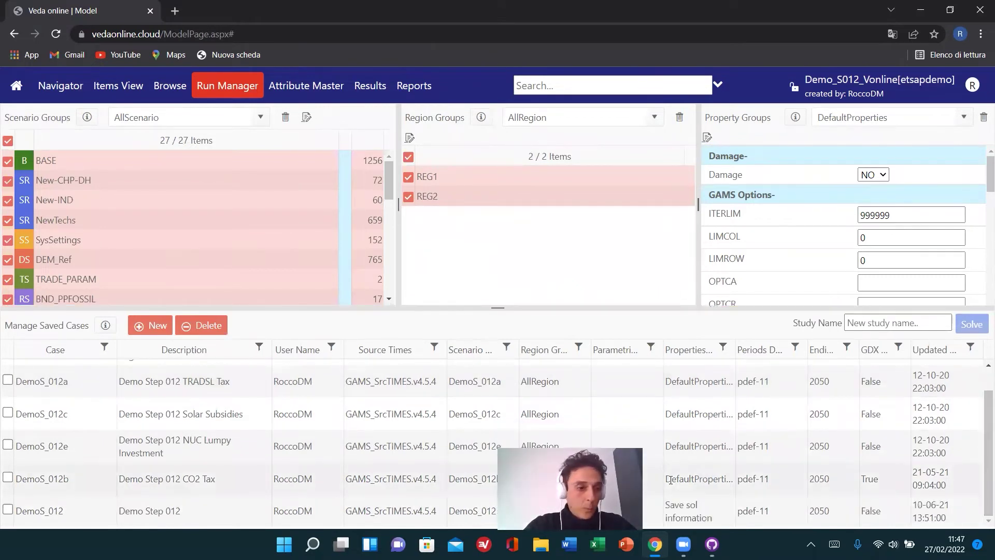
left_click(12, 503)
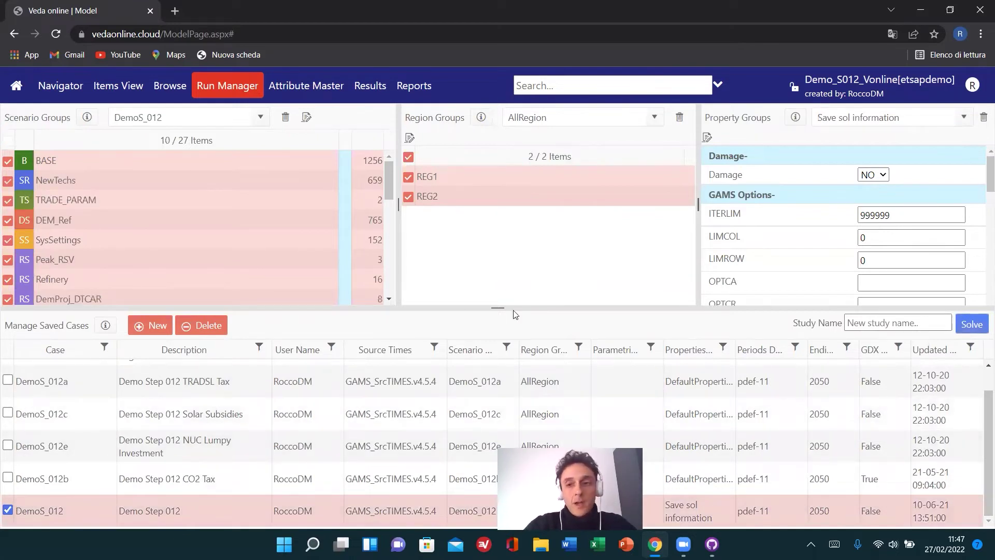
left_click(969, 325)
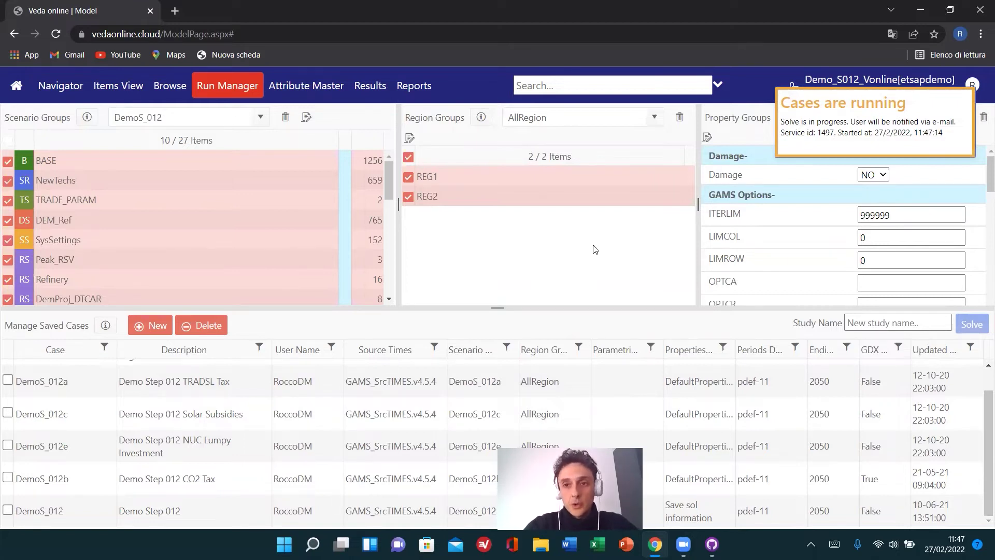
left_click(886, 115)
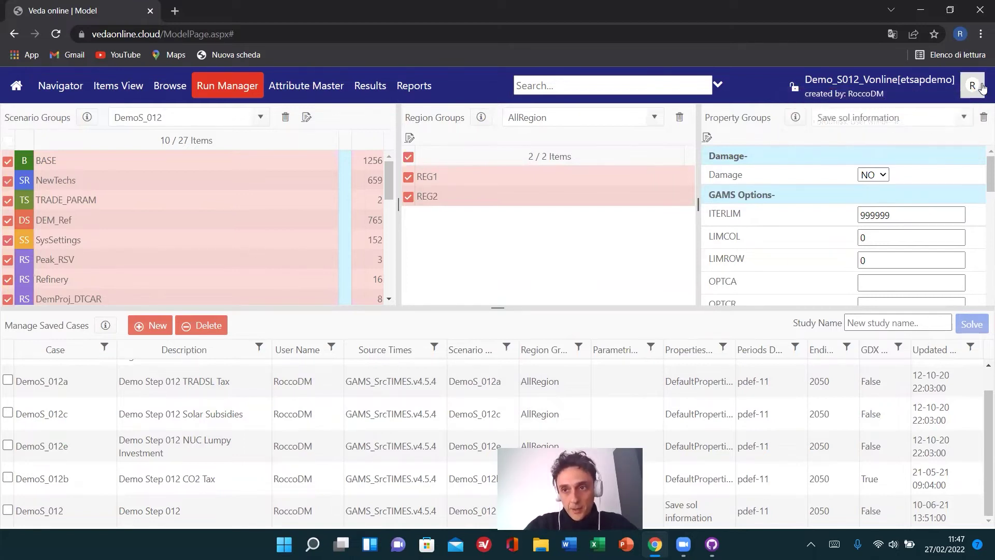
Step: Check the running DemoS_012 job log from the last 7 days, then open the Demo_S012_Vonline folder in File Explorer
left_click(981, 87)
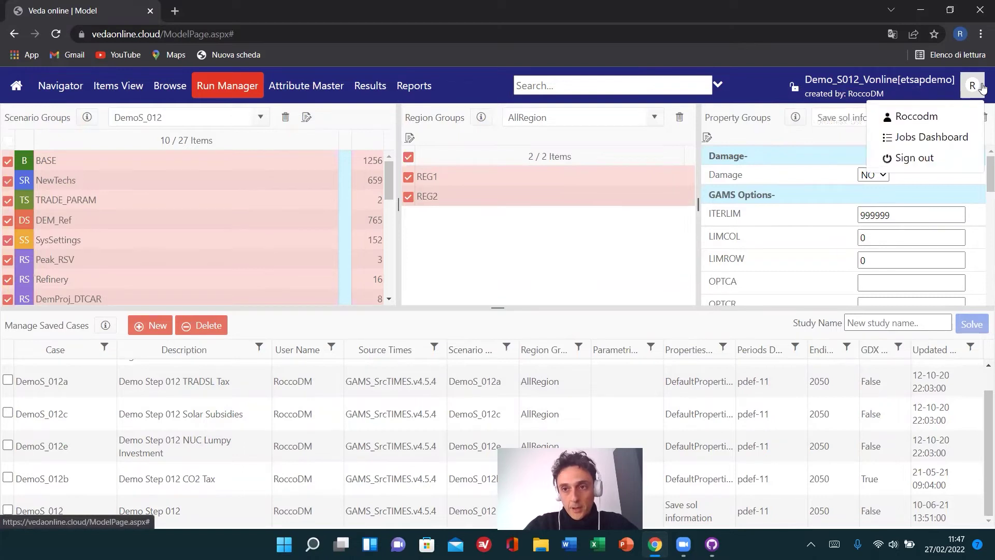
left_click(931, 137)
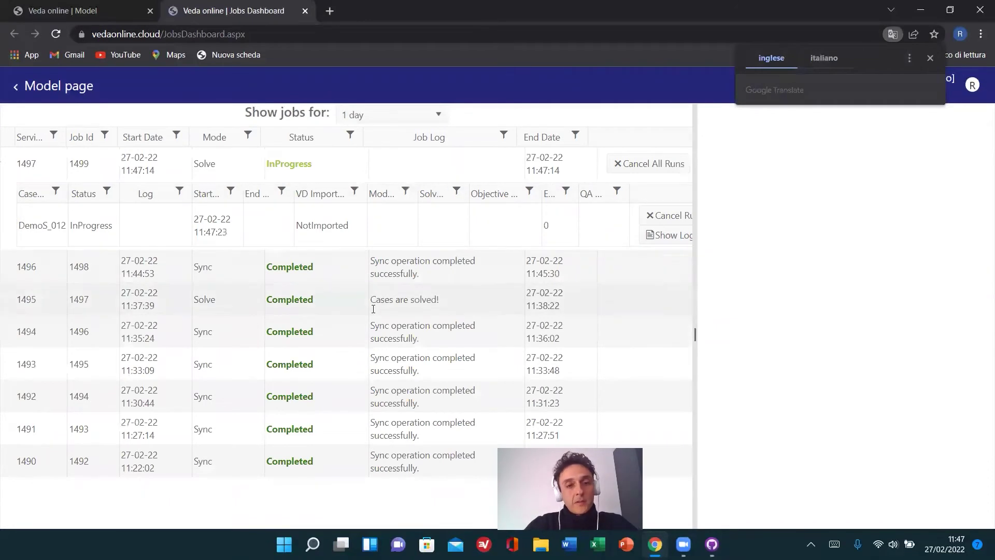
left_click(433, 115)
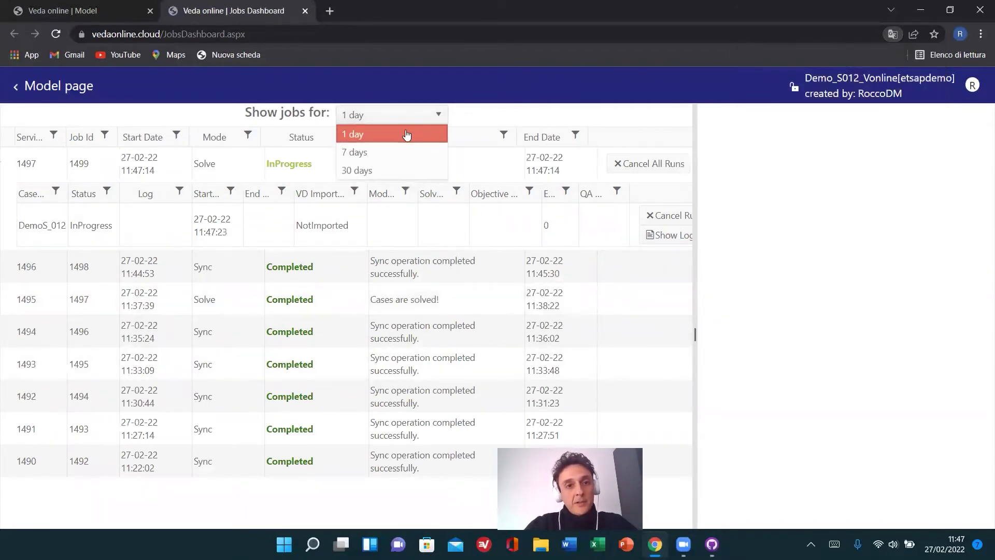
left_click(388, 152)
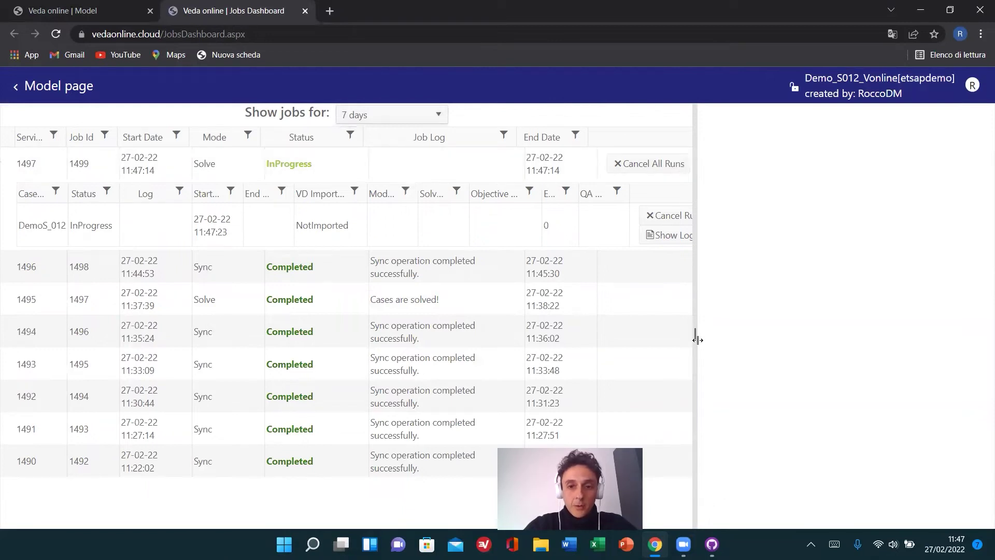
left_click_drag(696, 336, 749, 334)
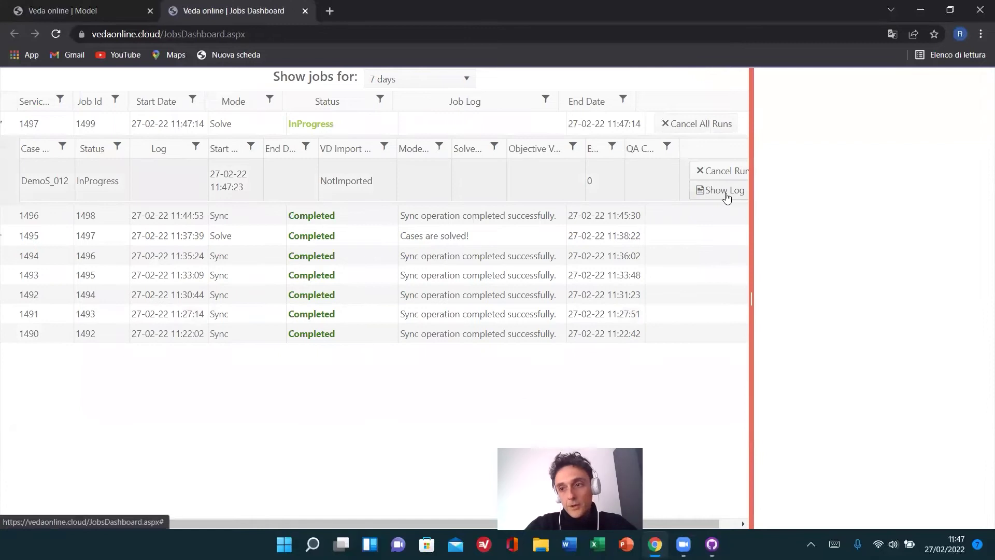
left_click(726, 193)
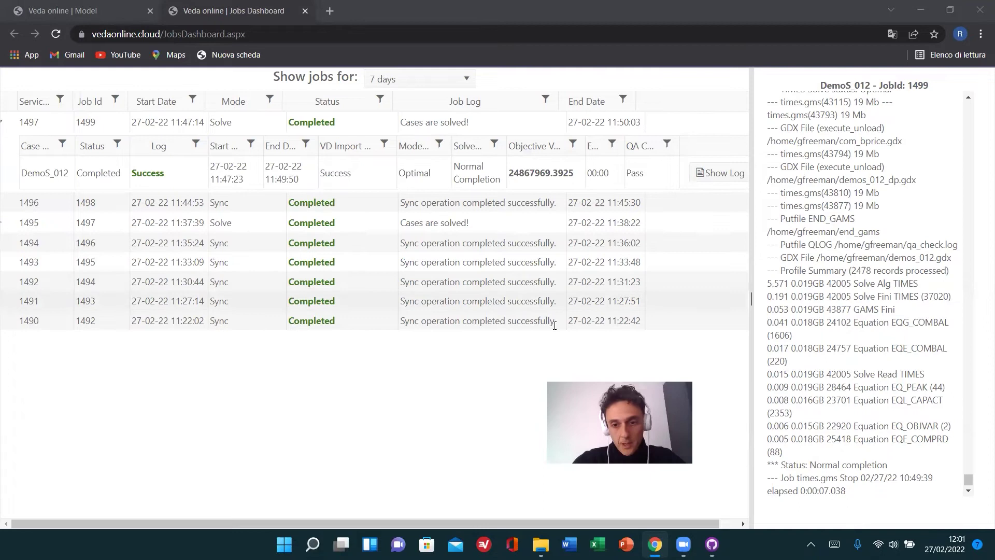
left_click(732, 521)
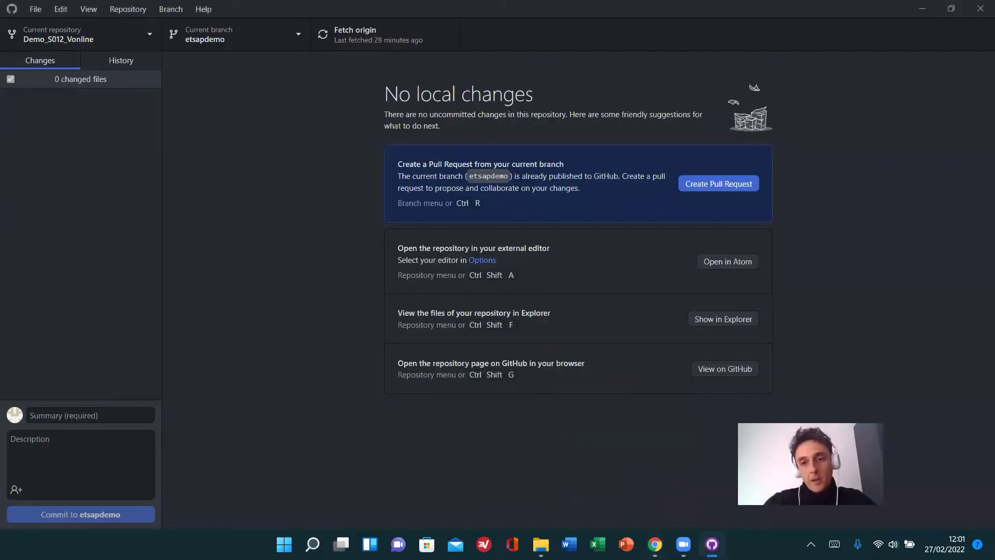
left_click(718, 321)
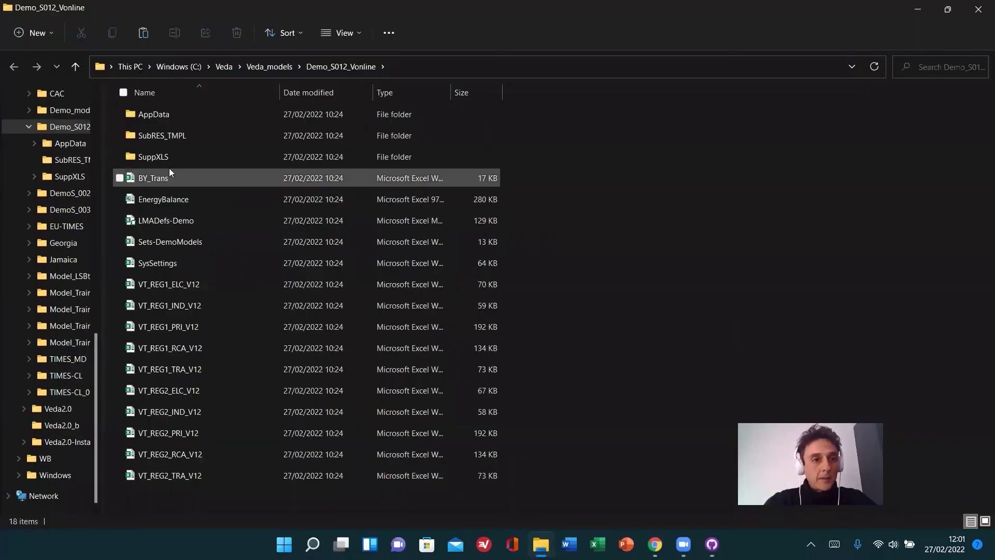
Step: Open the SubRES_NewTechs workbook from the SubRES_TMPL folder in Excel
double_click(170, 137)
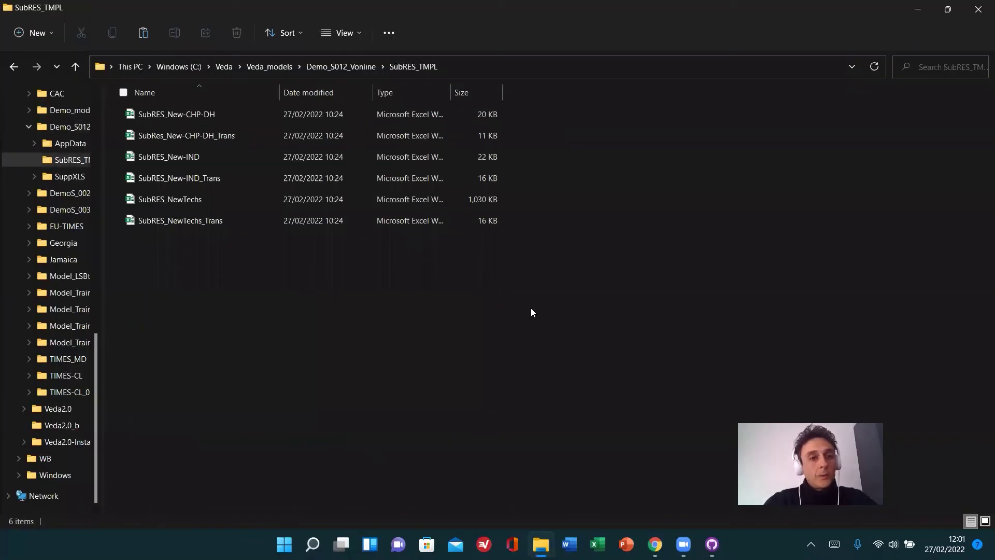
key("Down")
key("Down")
key("Down")
key("Down")
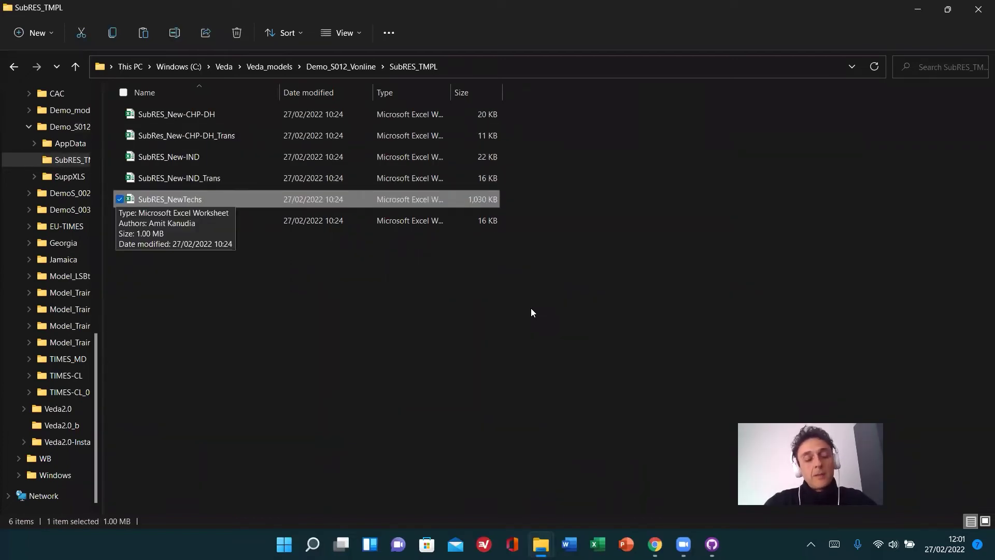
key("Up")
key("Down")
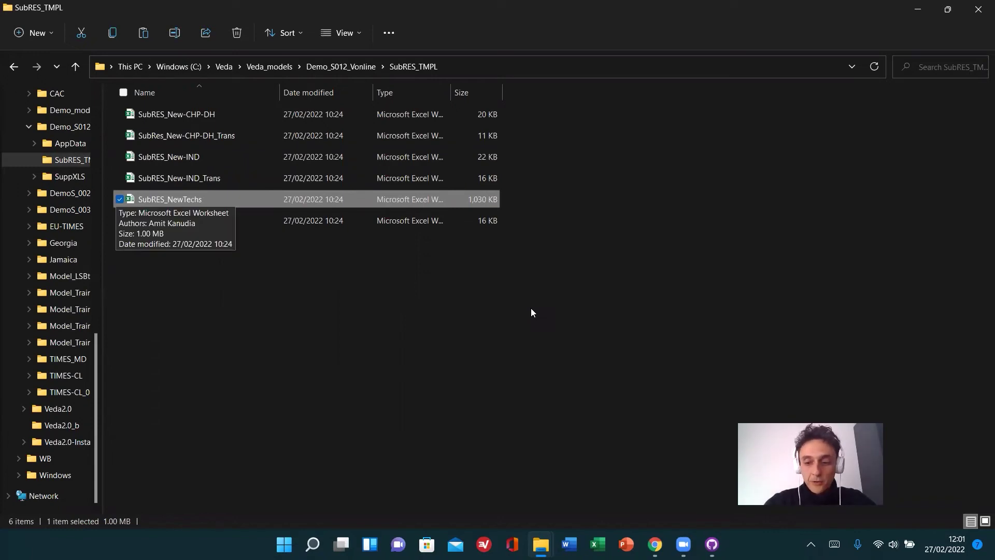
key("Up")
key("Down")
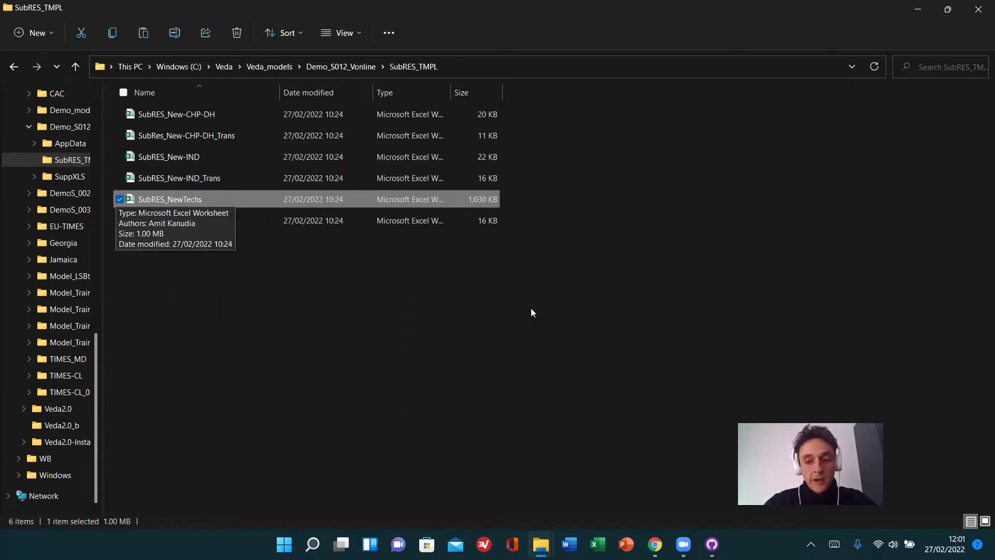
key("Return")
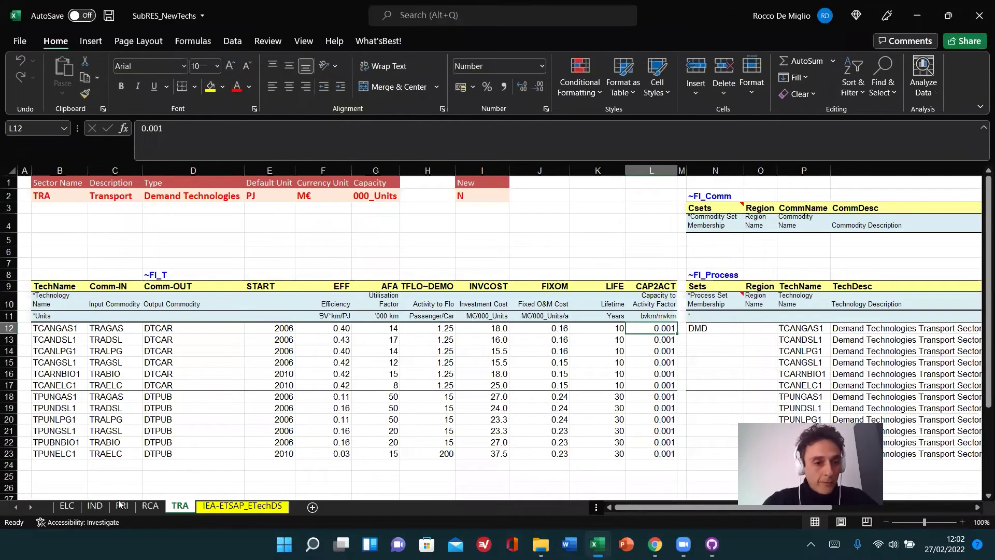
Step: On the ELC sheet, fill the wind investment cost cell I23 yellow
left_click(67, 506)
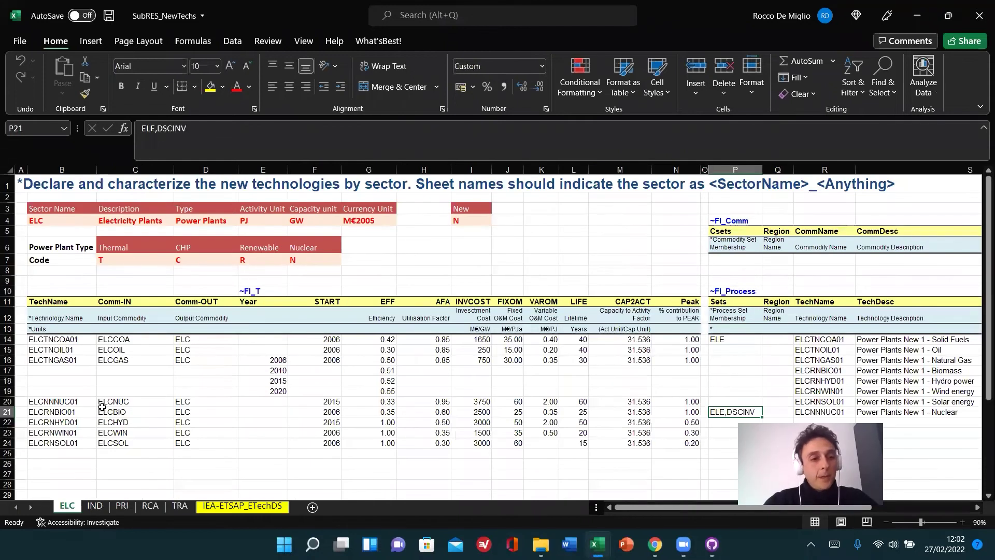
left_click(72, 403)
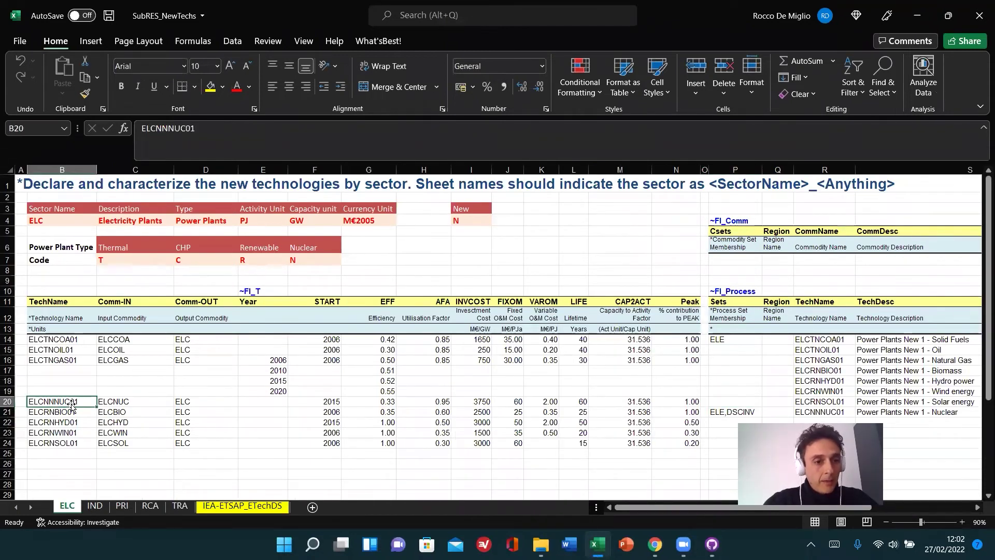
key("Down")
key("Down")
key("Down")
key("Right")
key("Right")
key("Right")
key("Right")
key("Right")
key("Right")
key("Right")
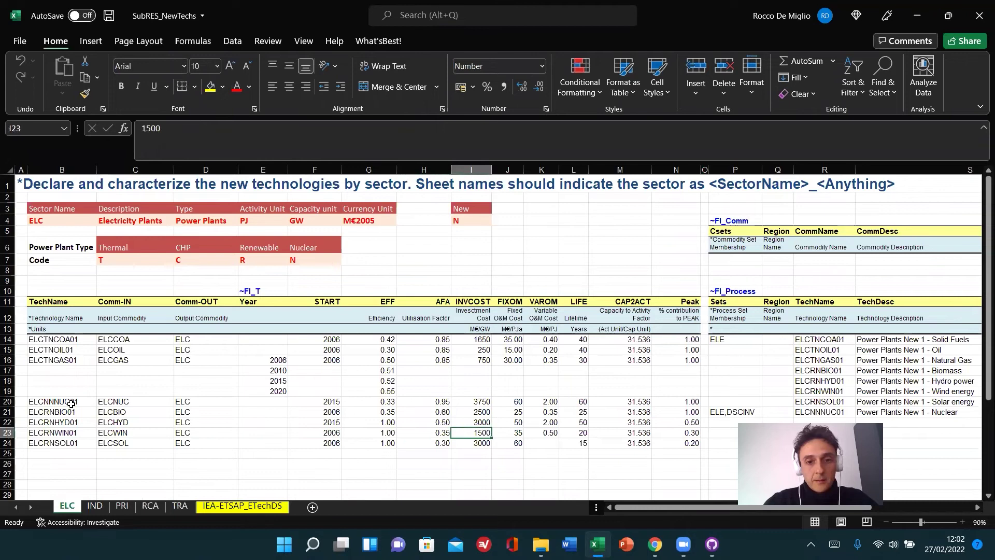
left_click(210, 92)
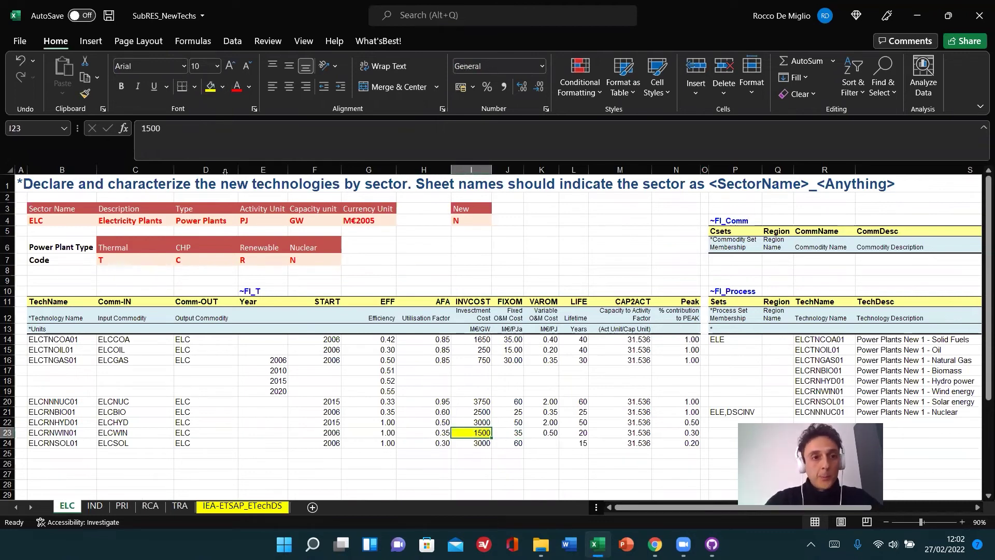
Step: Change I23 to =1500*1.25 so it shows 1875, and save the workbook
left_click(205, 130)
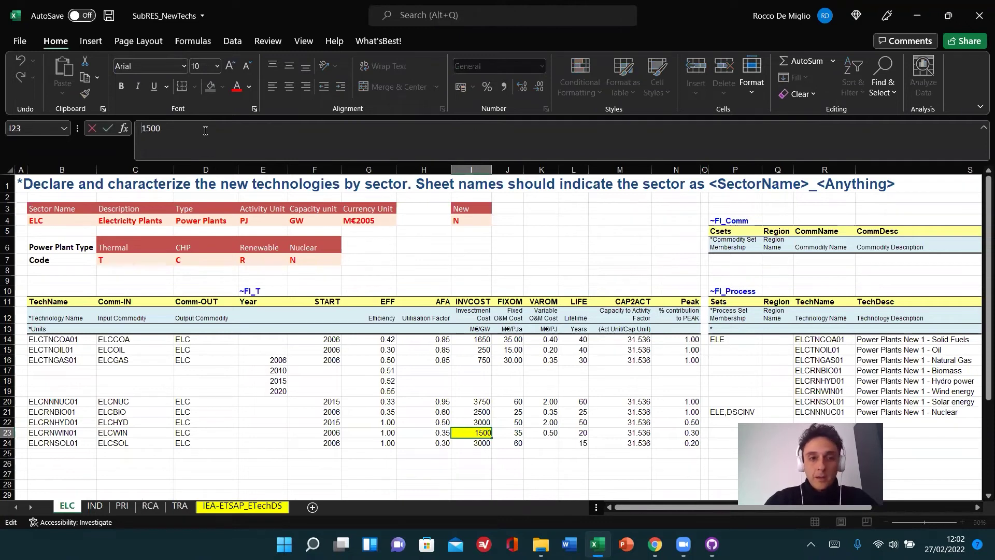
key("Home")
type("=")
key("End")
type("*1.25")
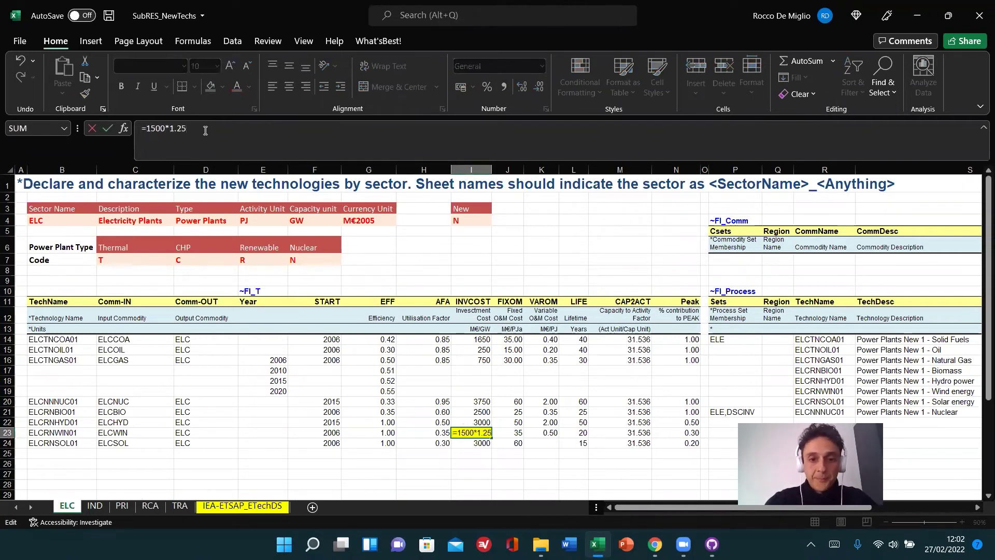
key("ctrl+Return")
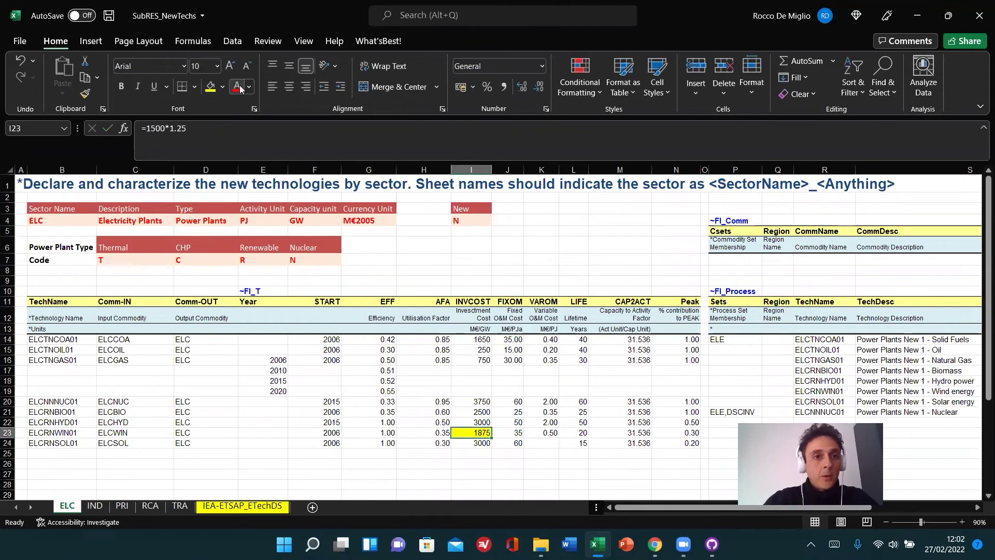
left_click(108, 17)
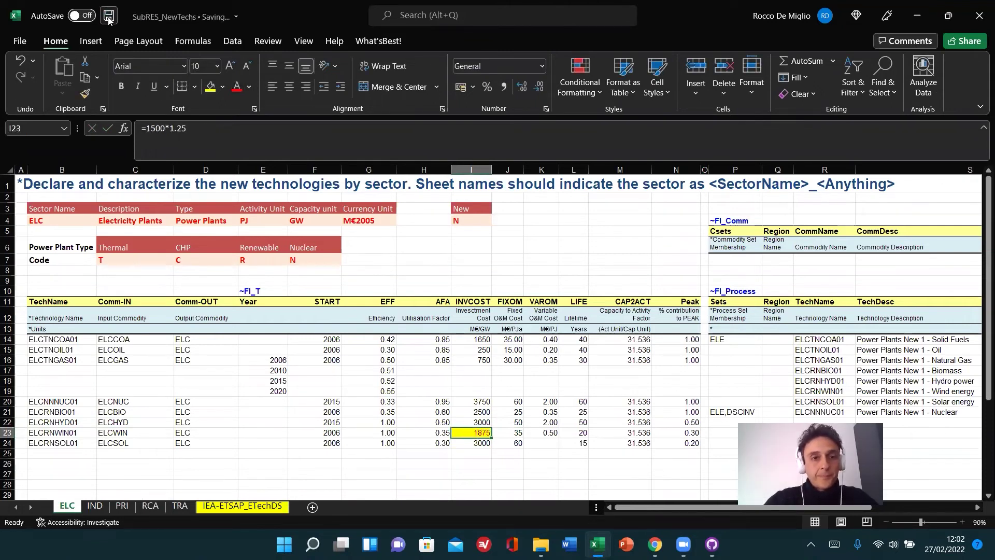
Step: Close the workbook and Excel, and bring GitHub Desktop forward
left_click(976, 14)
left_click(975, 14)
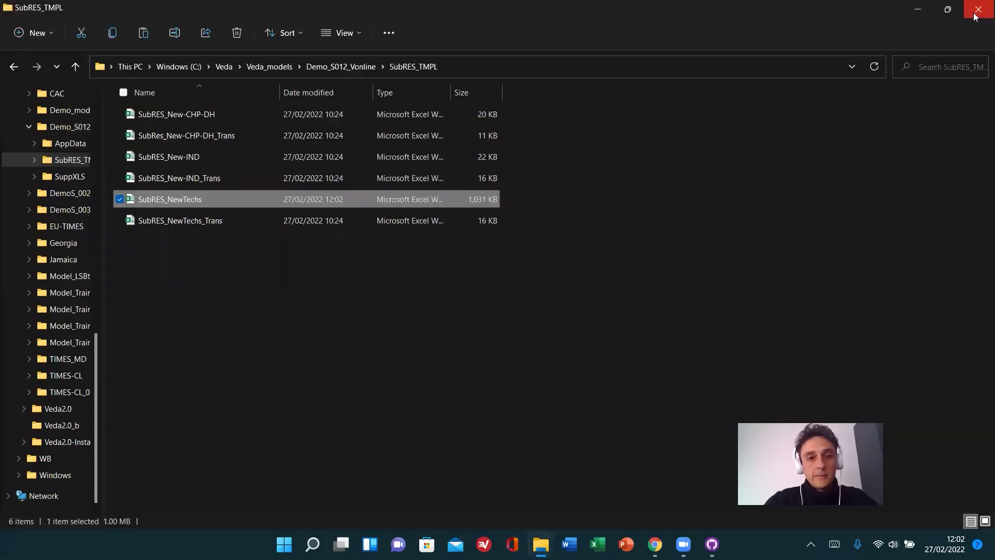
mouse_move(712, 544)
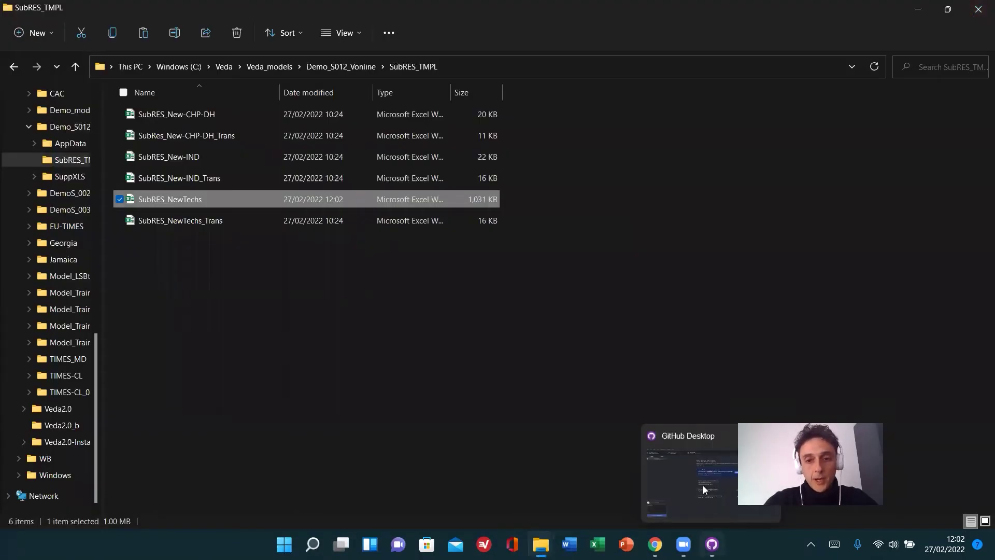
left_click(685, 472)
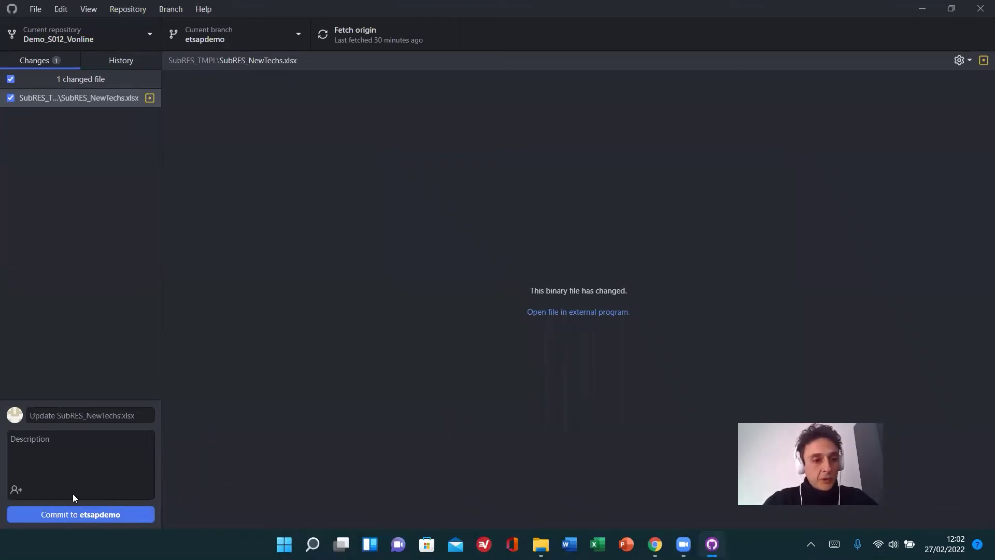
Step: Commit SubRES_NewTechs.xlsx to etsapdemo with description 'Cost Wind power *1.25' and push to origin
left_click(49, 438)
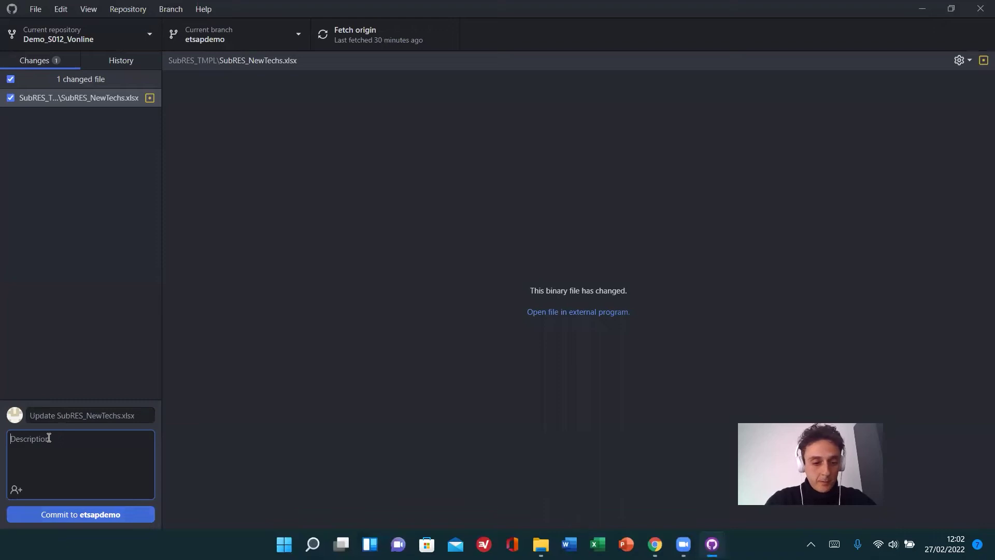
type("Cost ")
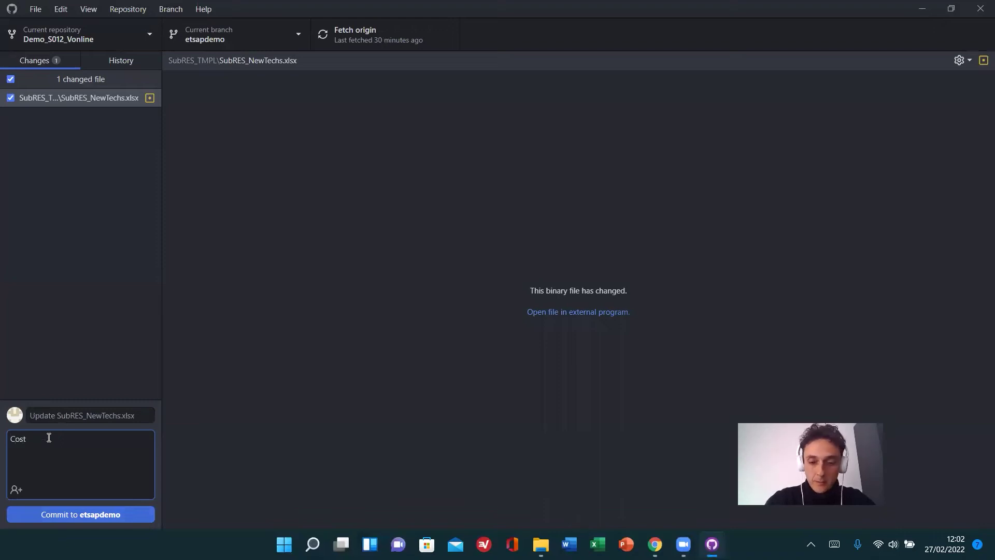
type("Wind")
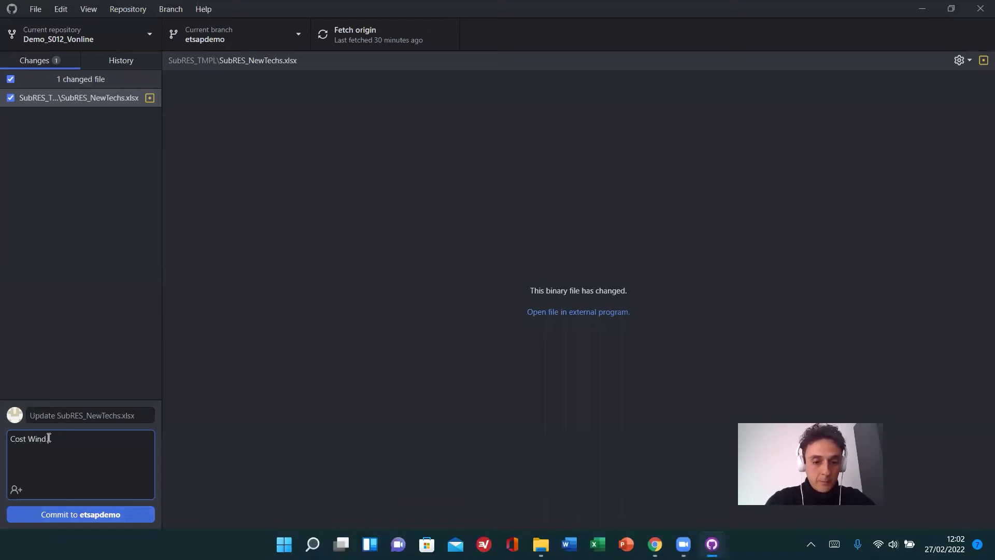
type(" power")
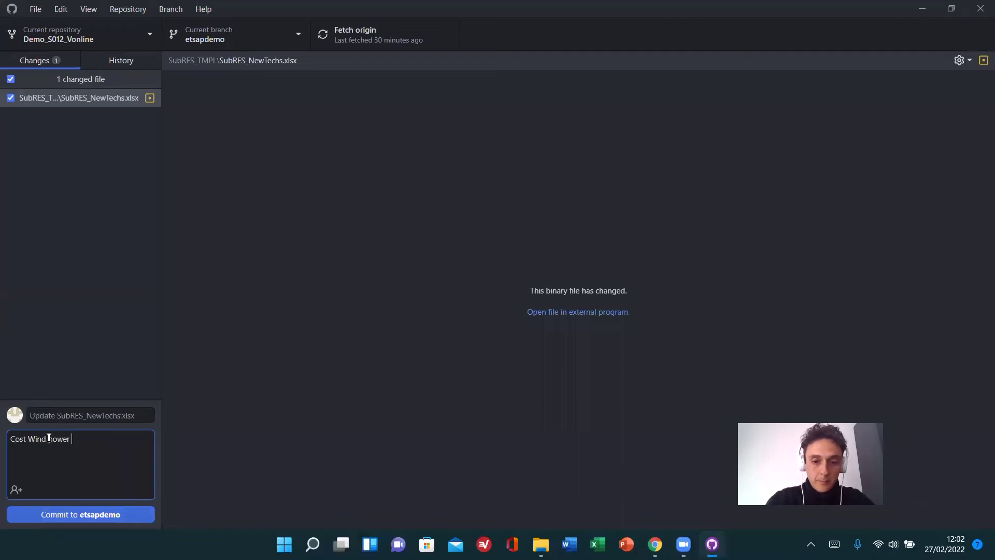
type(" *1.25")
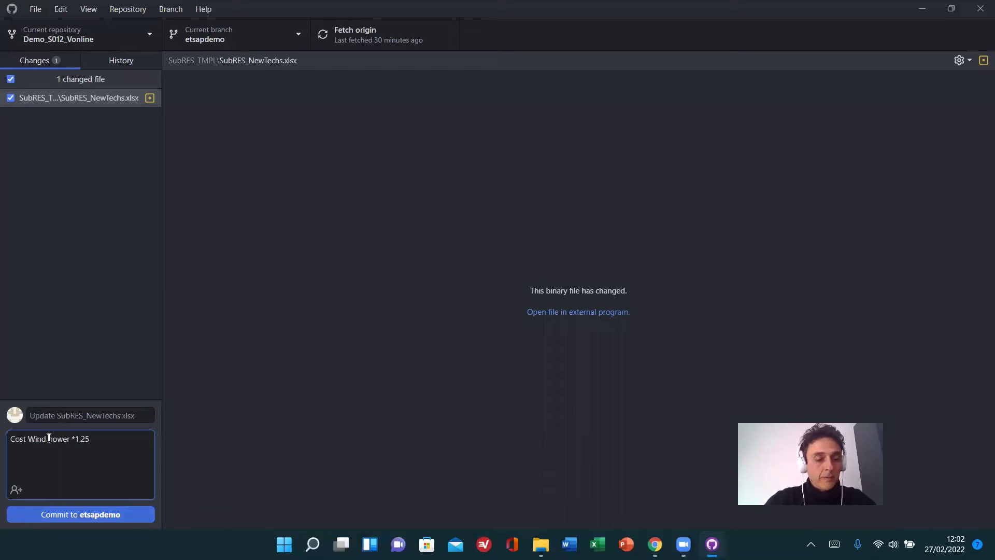
left_click(85, 513)
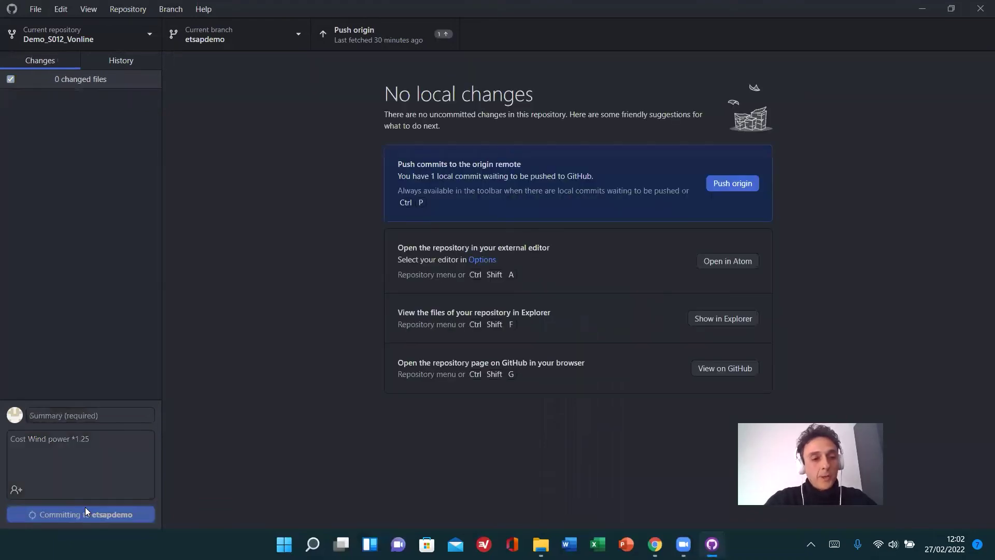
left_click(726, 180)
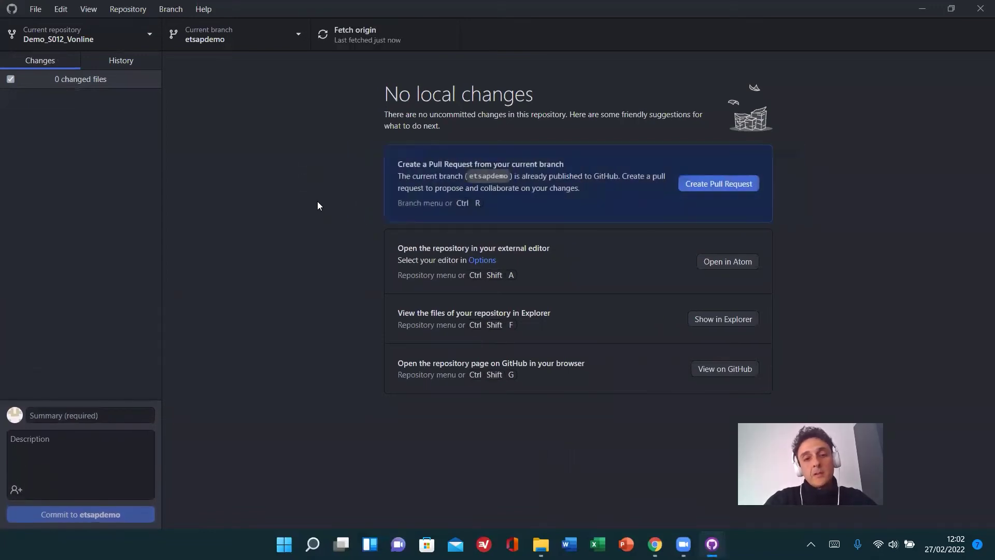
Step: On the Veda Online model page, pull the updated files and synchronize Demo_S012_Vonline
mouse_move(655, 543)
left_click(650, 469)
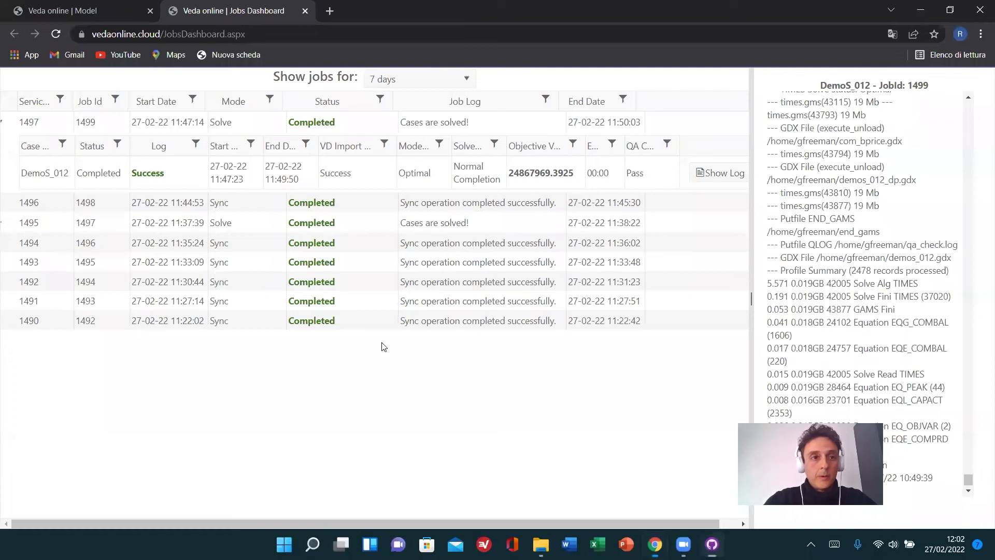
left_click(61, 8)
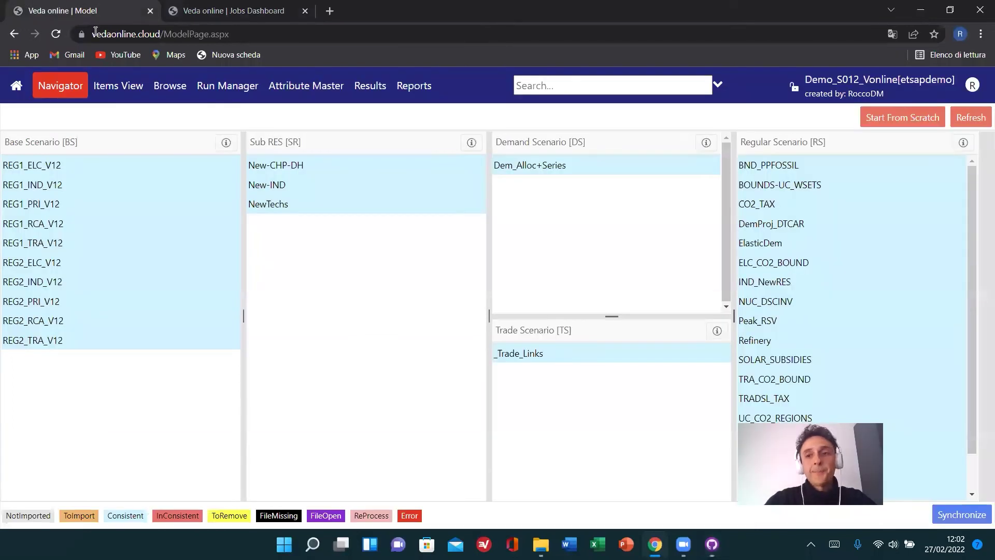
left_click(971, 117)
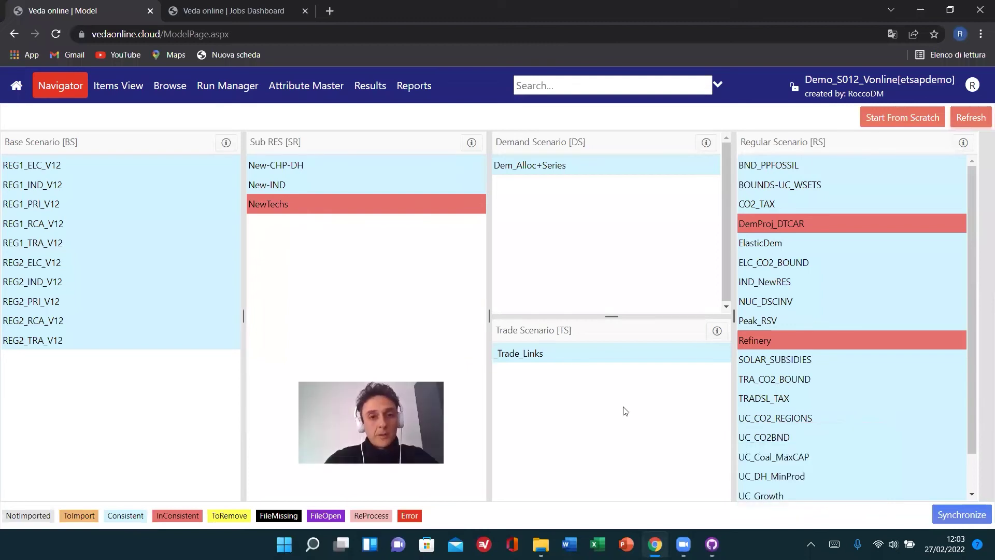
left_click(952, 513)
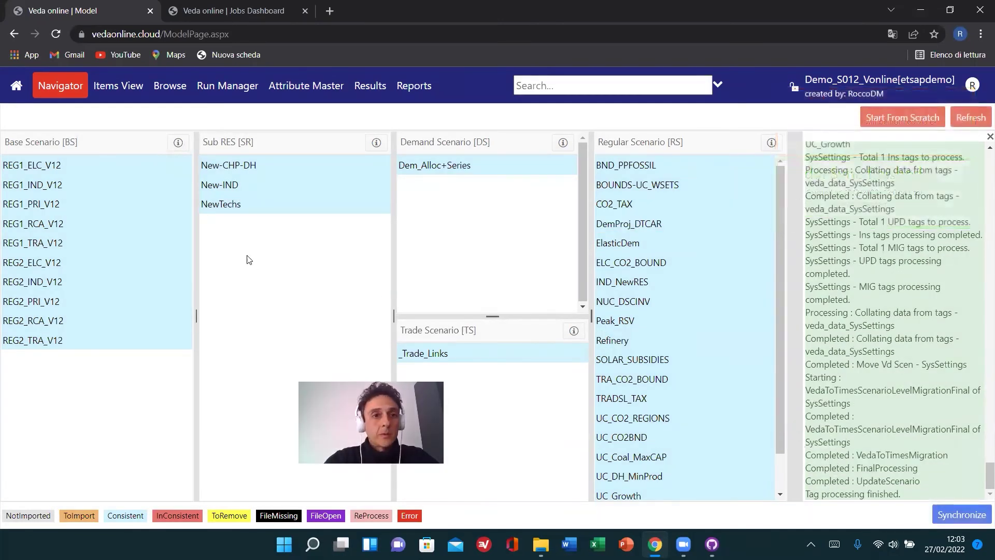
Step: Open Run Manager and enlarge the saved cases list to show all six cases
left_click(231, 86)
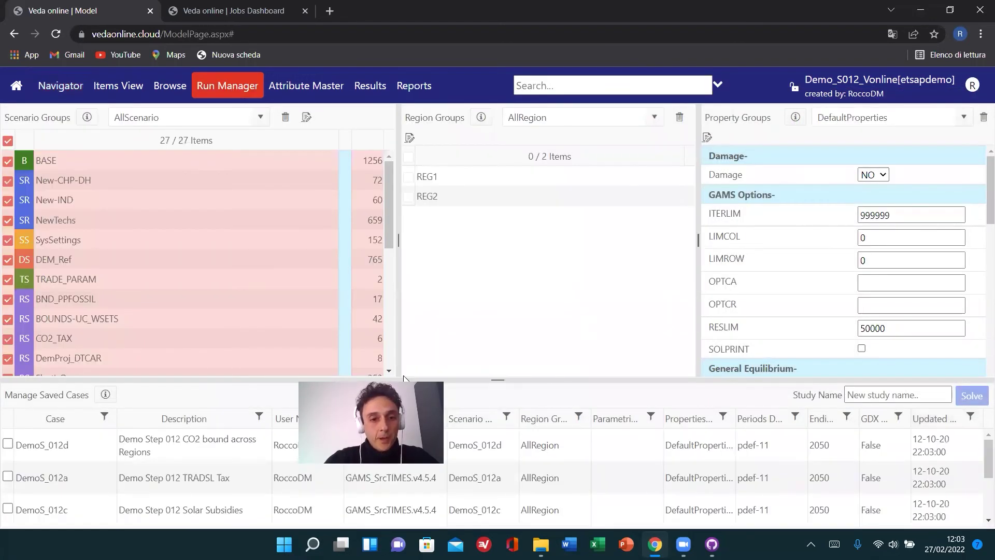
left_click_drag(498, 380, 497, 260)
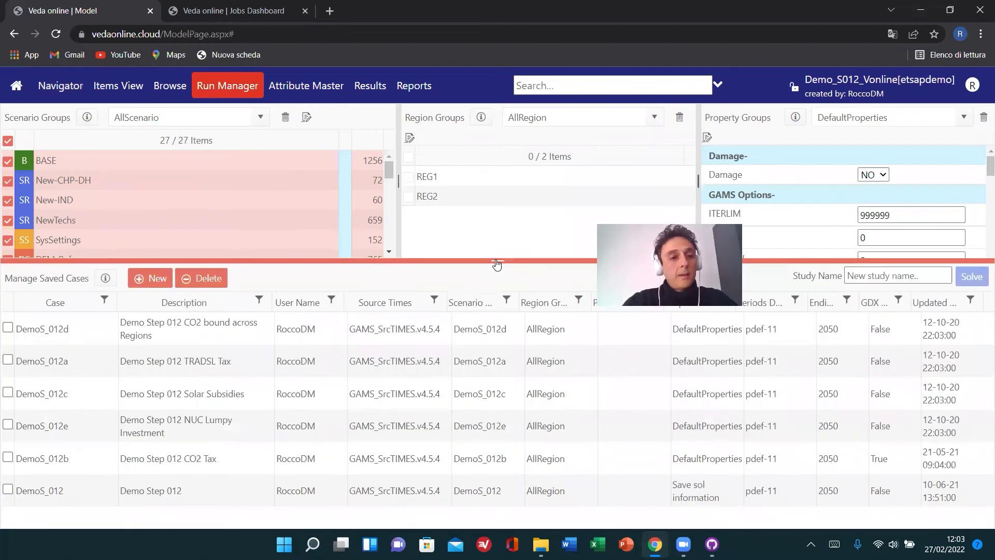
Step: Save DemoS_012 under the new case name DemoS_012_test1 and confirm
double_click(60, 491)
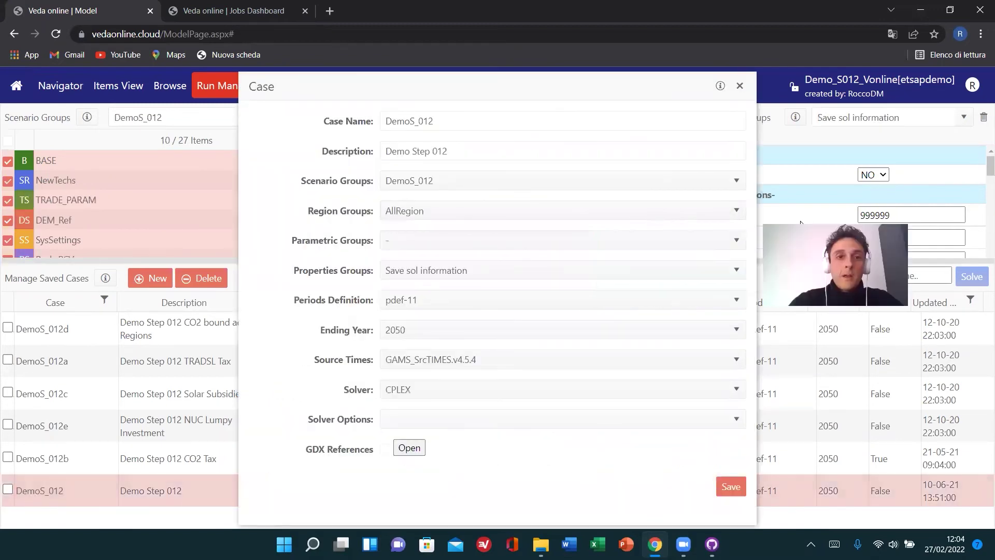
type("_")
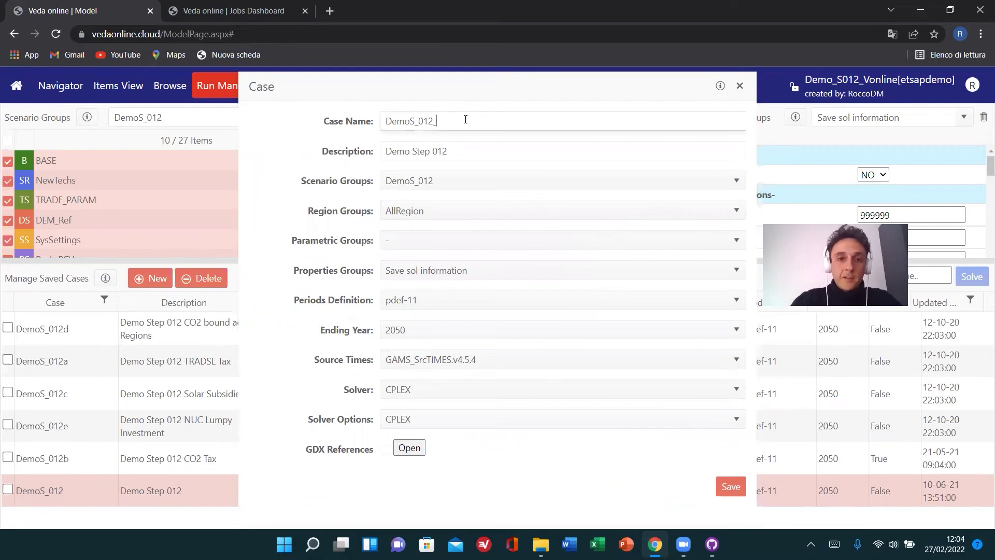
type("te")
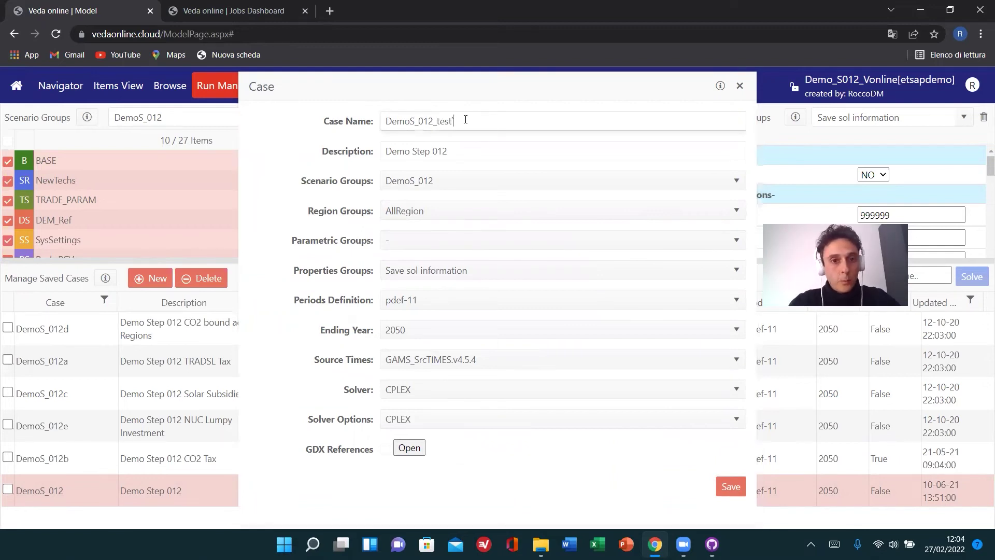
type("st1")
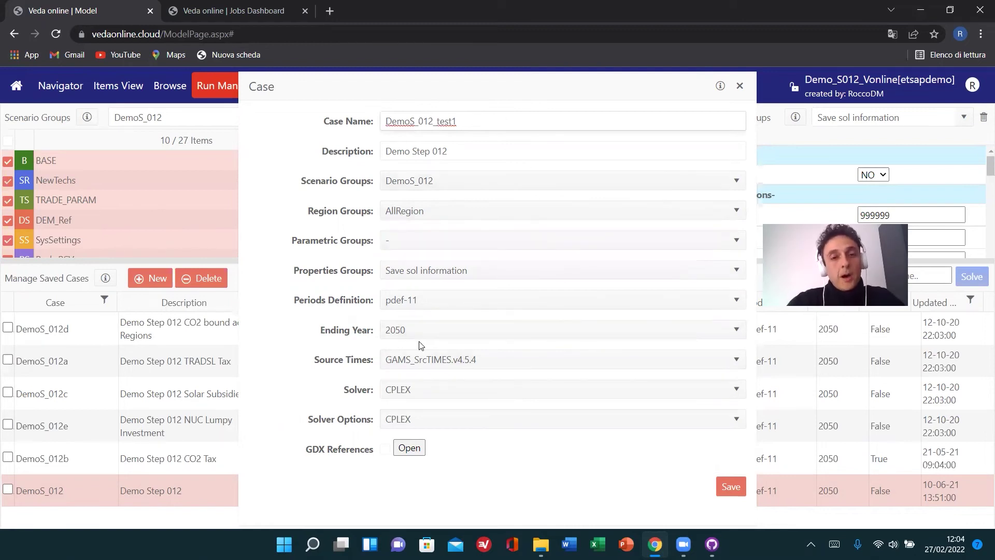
left_click(731, 487)
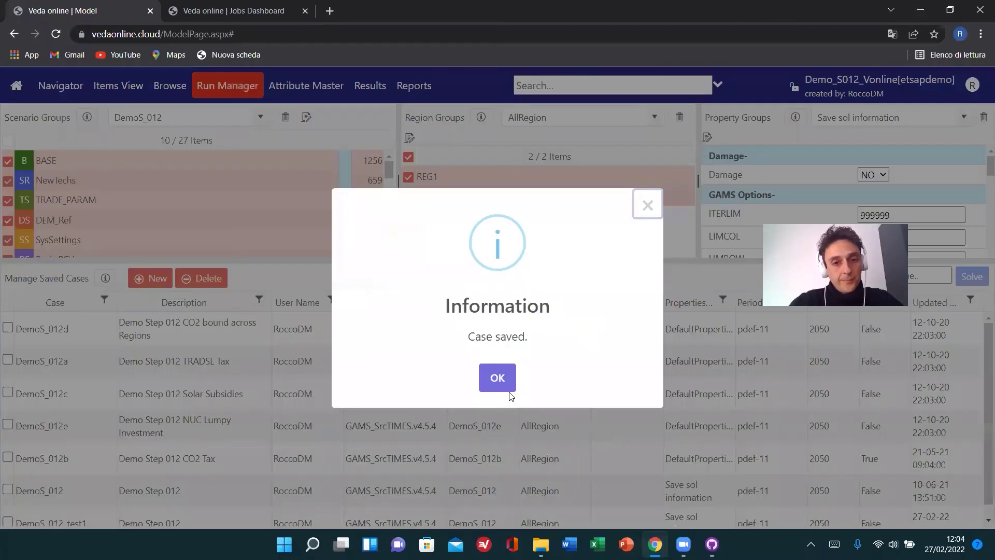
left_click(498, 379)
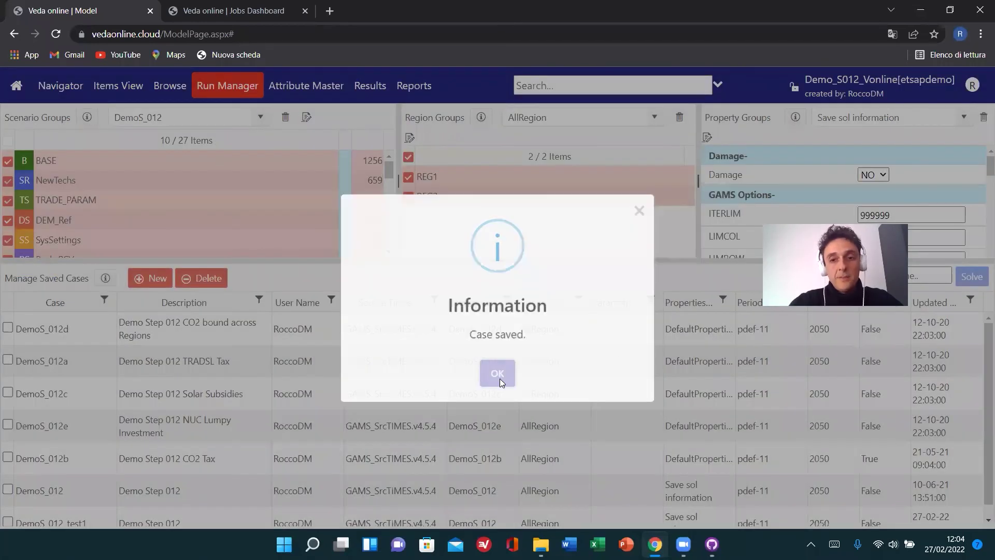
scroll(979, 423, "down", 1)
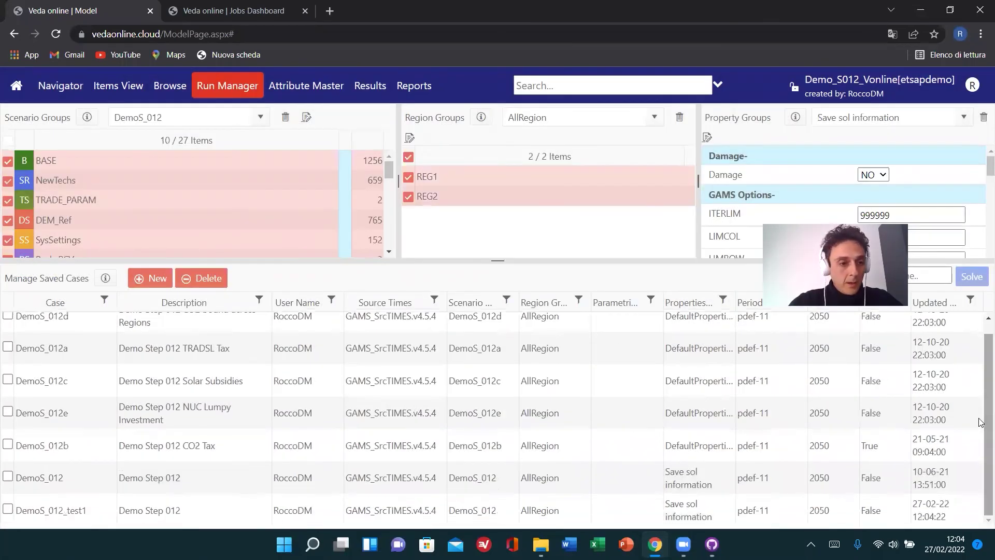
Step: Select and solve DemoS_012_test1, then go to the Results page
left_click(8, 509)
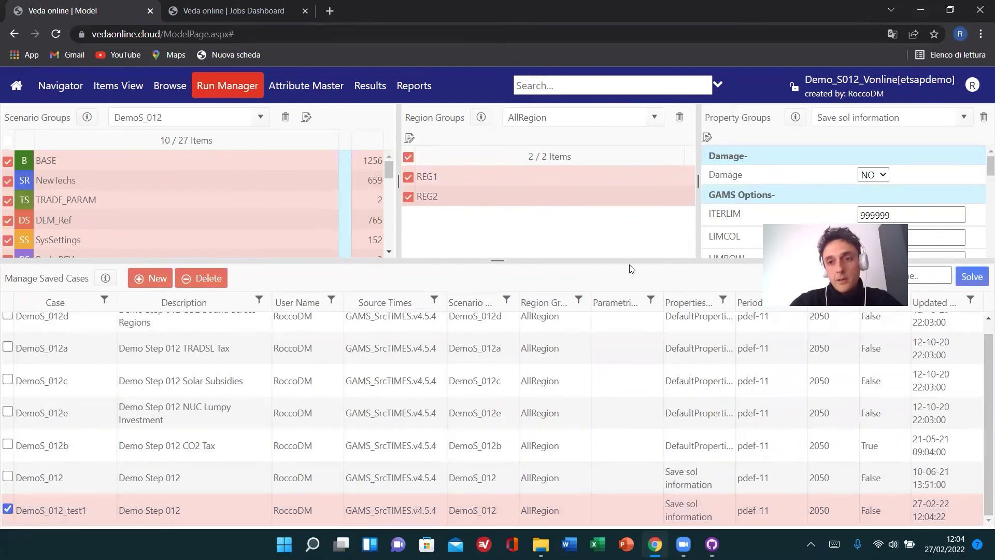
left_click(981, 280)
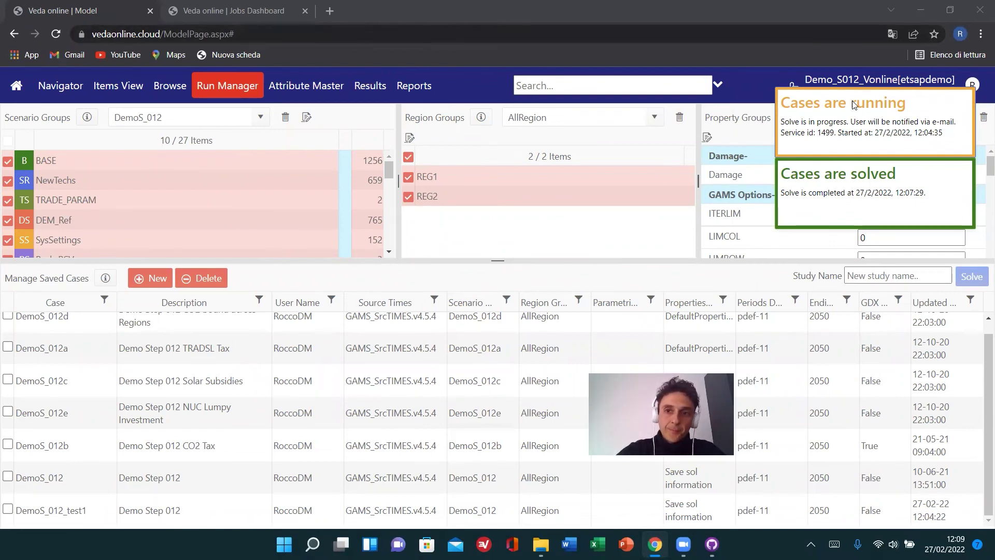
left_click(377, 86)
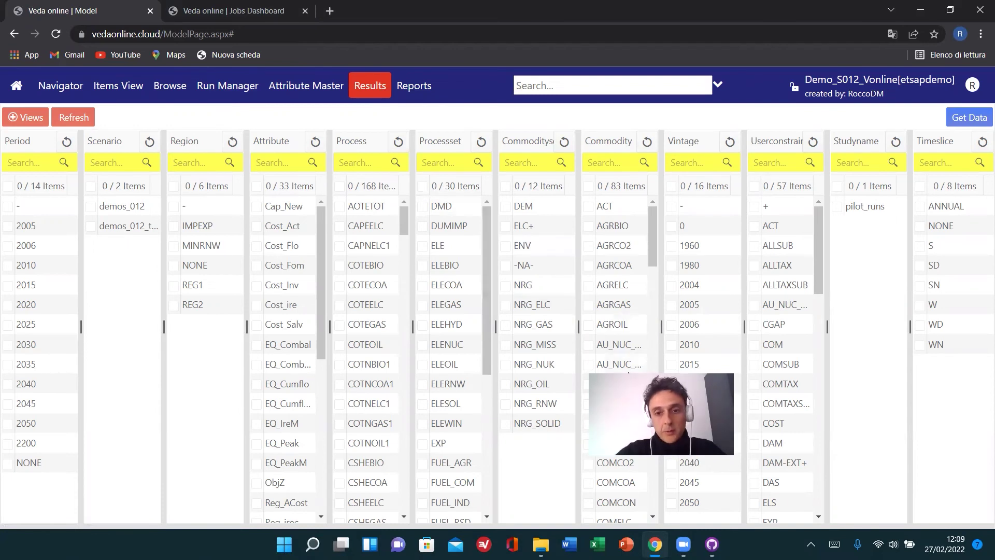
Step: Load VAR_FOut data for wind processes ELCRNWIN01 and ELCREWIN00, filtered by 'win'
left_click_drag(629, 374, 786, 291)
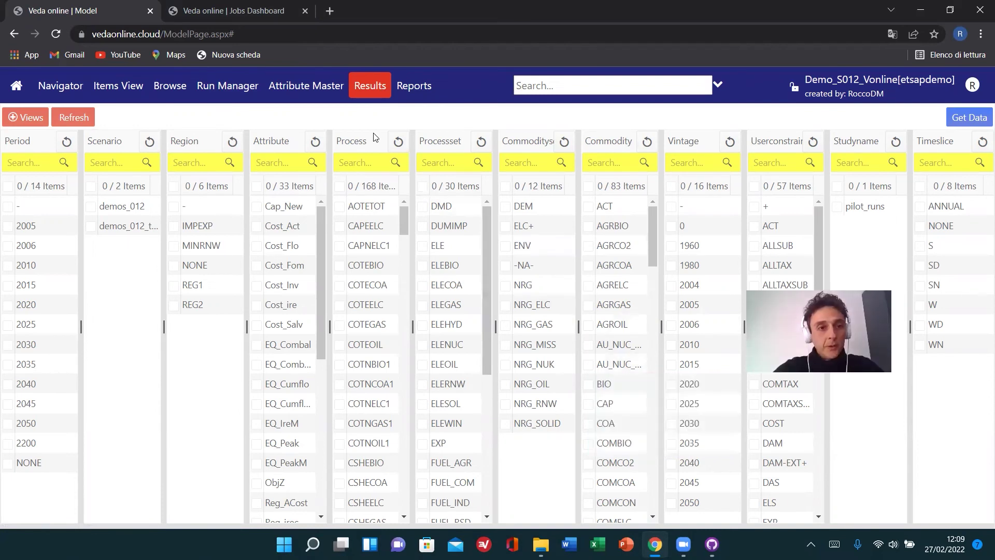
left_click_drag(321, 264, 327, 415)
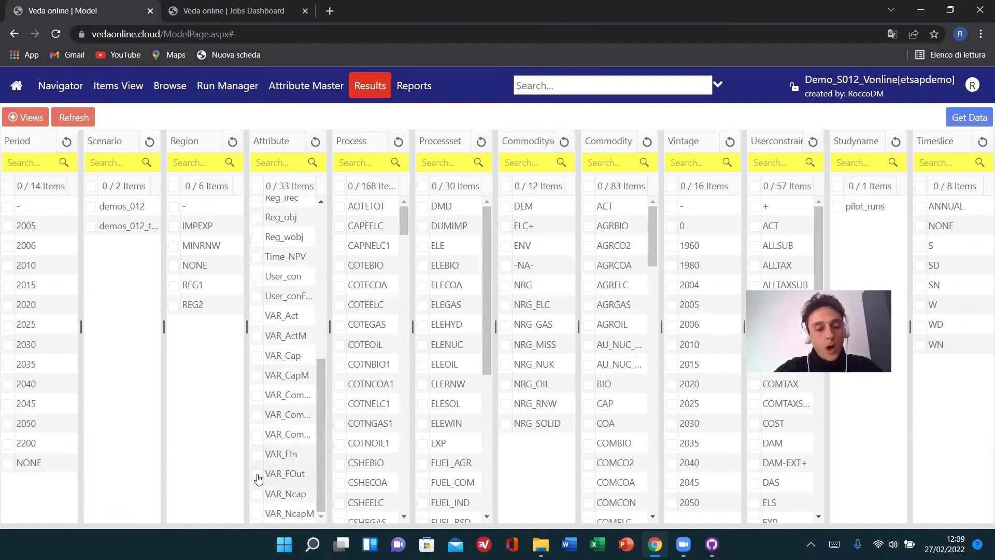
left_click(257, 476)
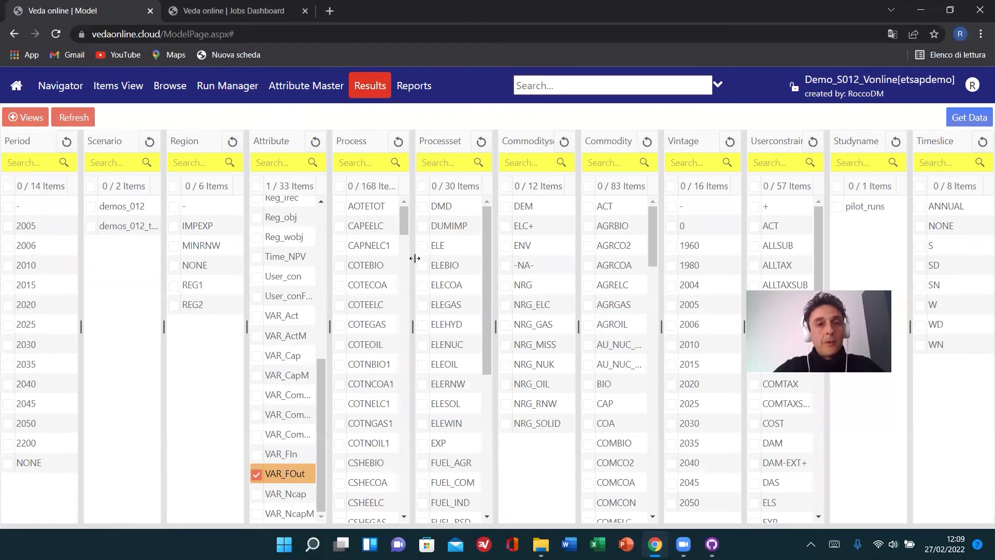
left_click(362, 162)
type("win")
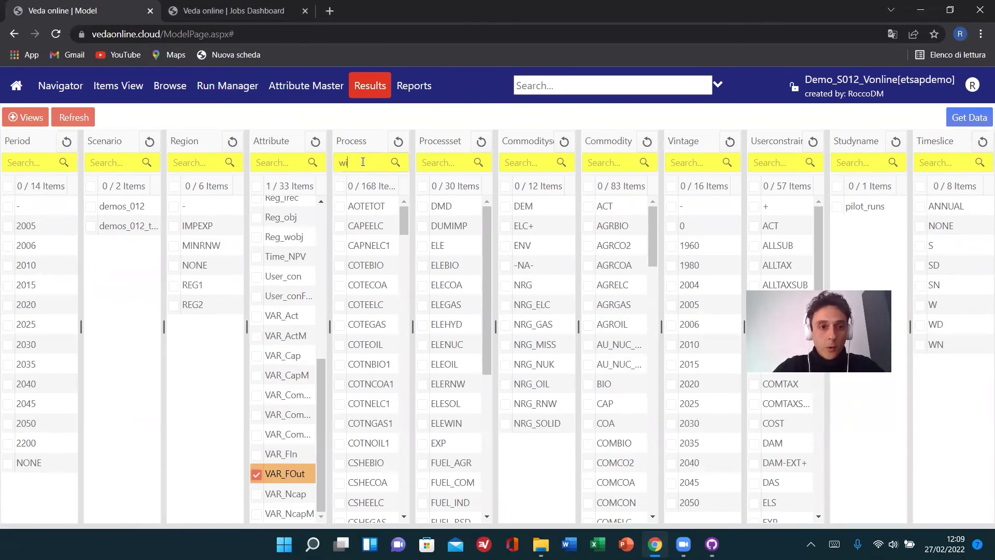
left_click(340, 227)
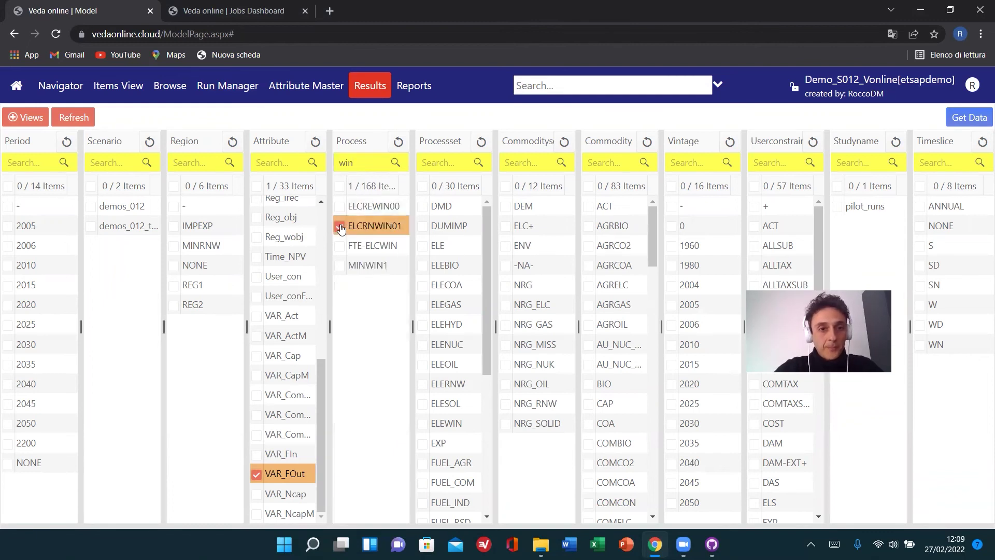
left_click(340, 207)
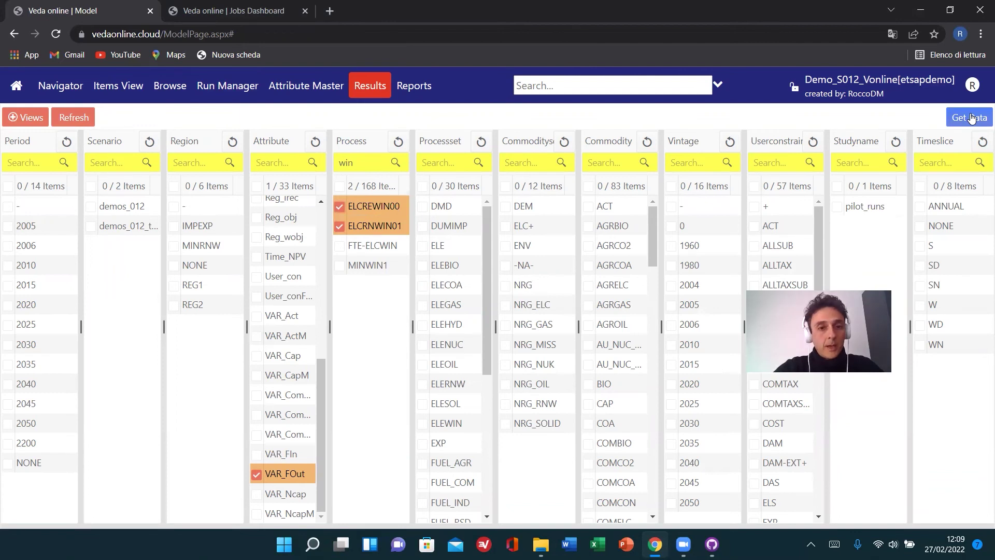
left_click(970, 118)
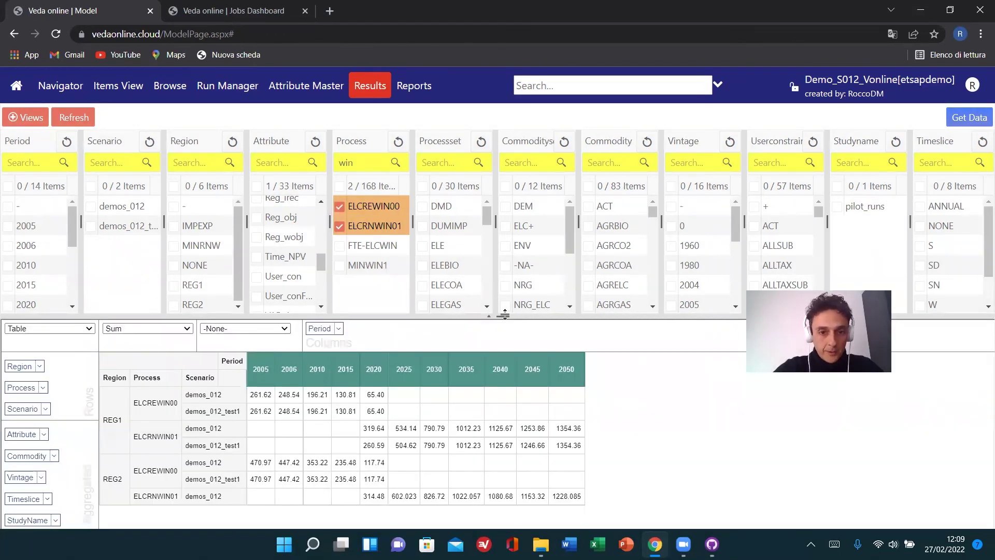
Step: Enlarge the results table and aggregate it over Region and Process
left_click_drag(489, 315, 489, 267)
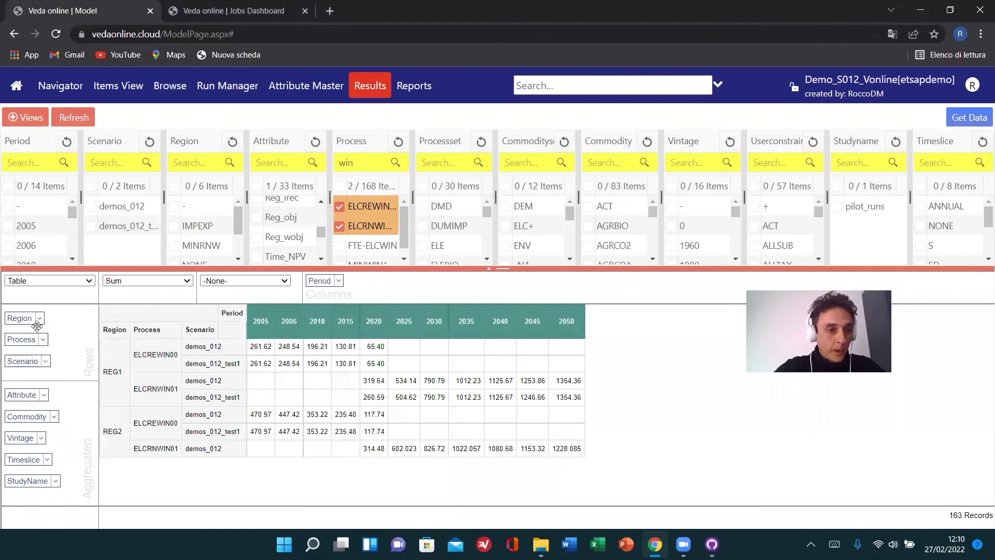
left_click_drag(24, 321, 27, 370)
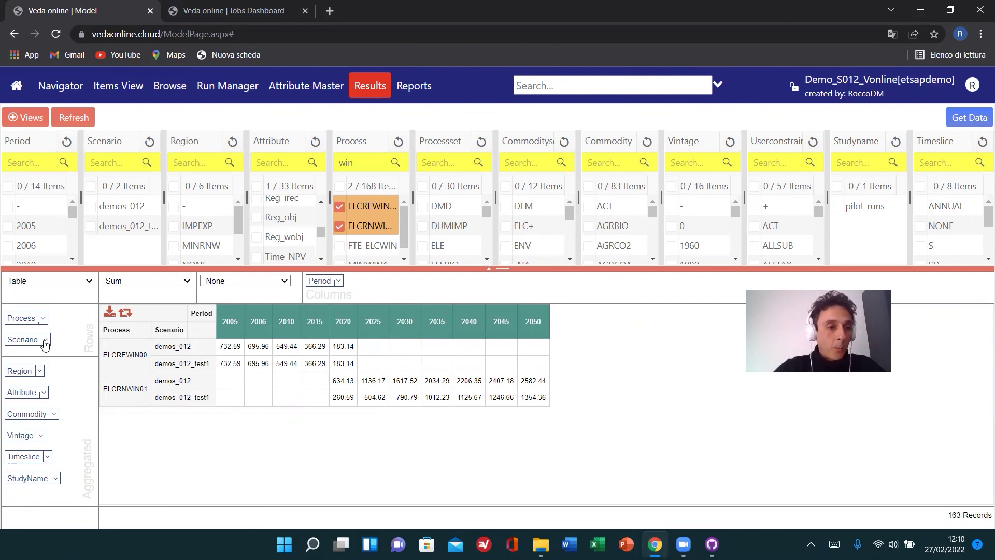
left_click_drag(21, 317, 24, 345)
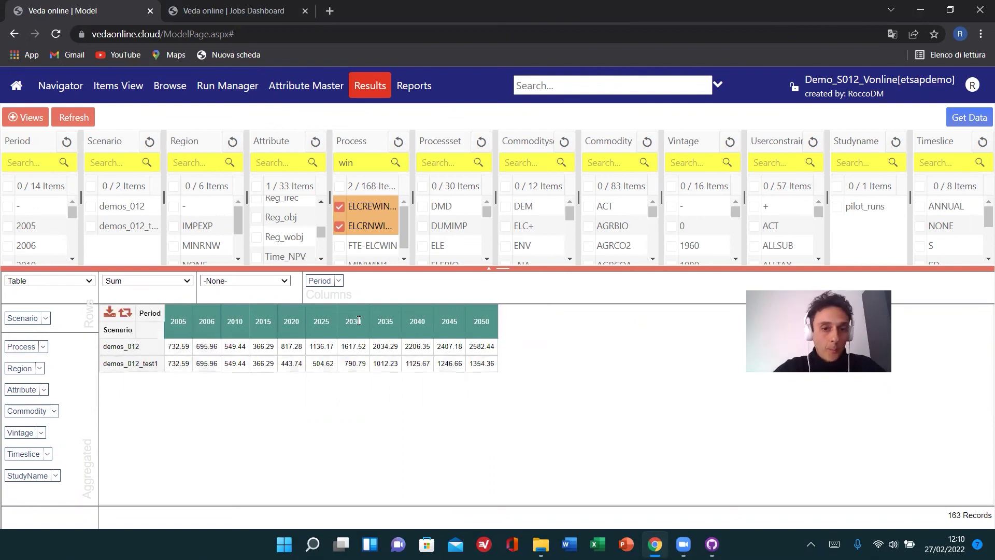
left_click(88, 281)
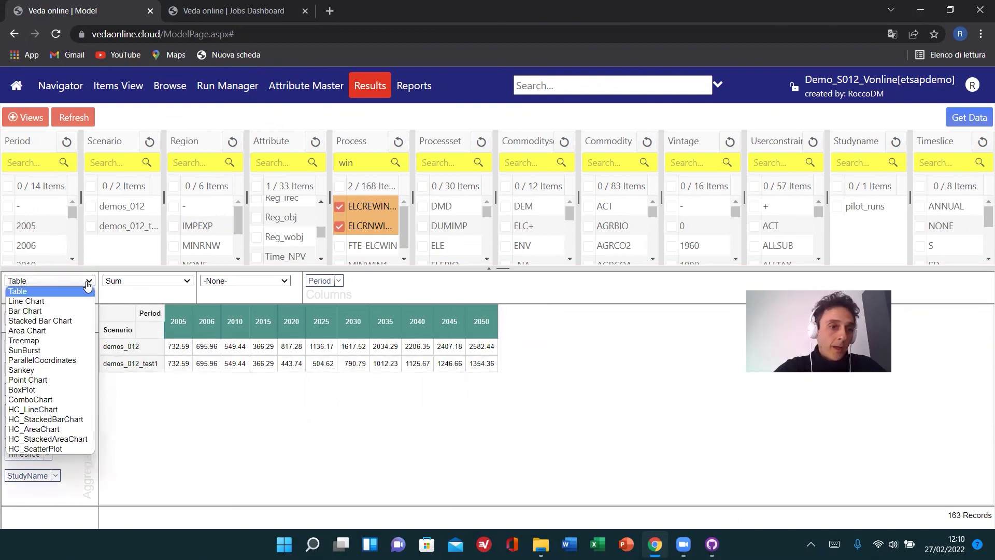
Step: Switch the pivot display to a Line Chart, drawing one wind-output line per scenario over 2005–2050
left_click(60, 302)
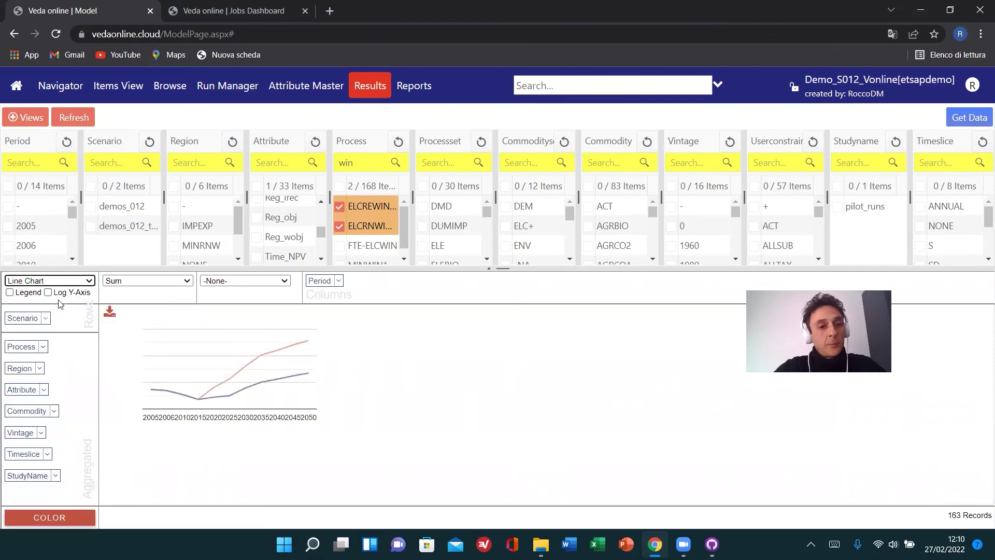